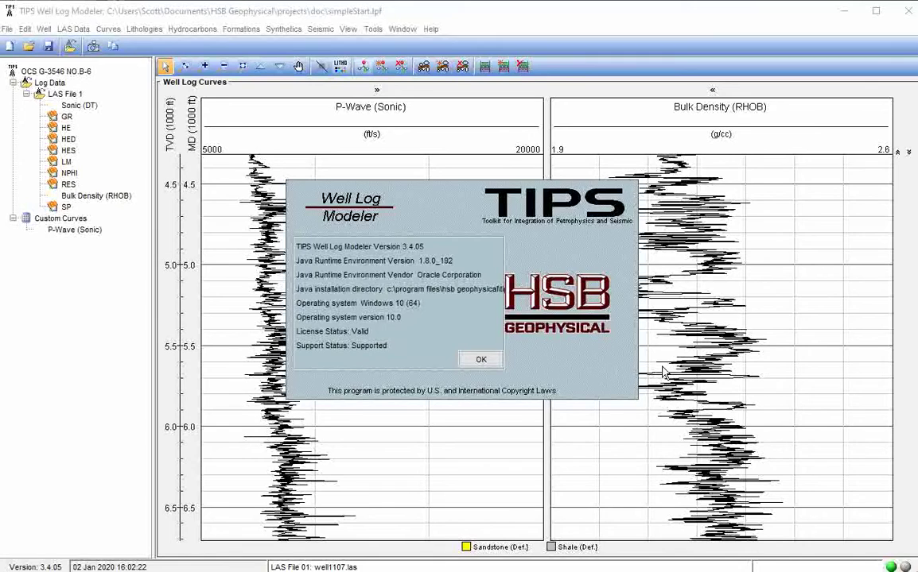
# - Dismiss the version information, open the online help's 3.4.05 release notes and look through its Special Topics
pyautogui.click(491, 363)
pyautogui.click(432, 29)
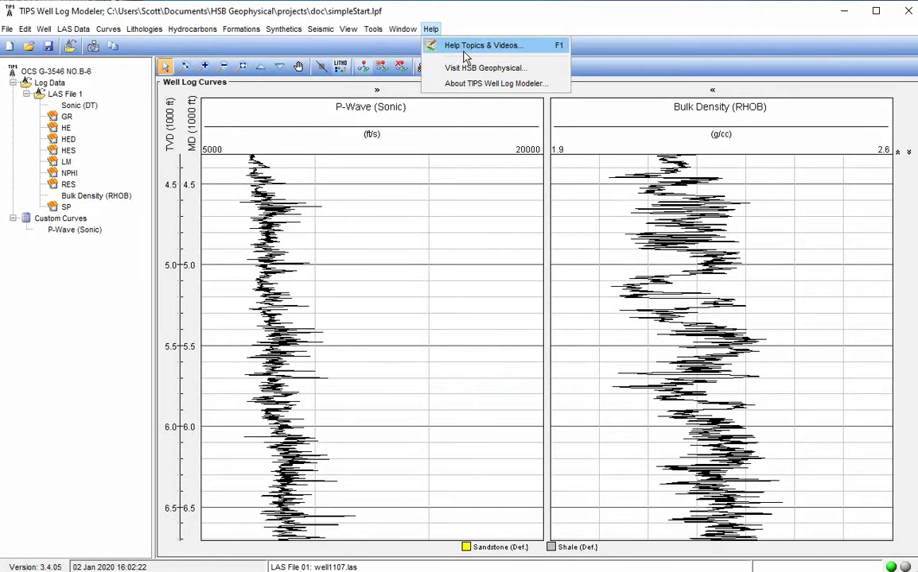
pyautogui.click(465, 49)
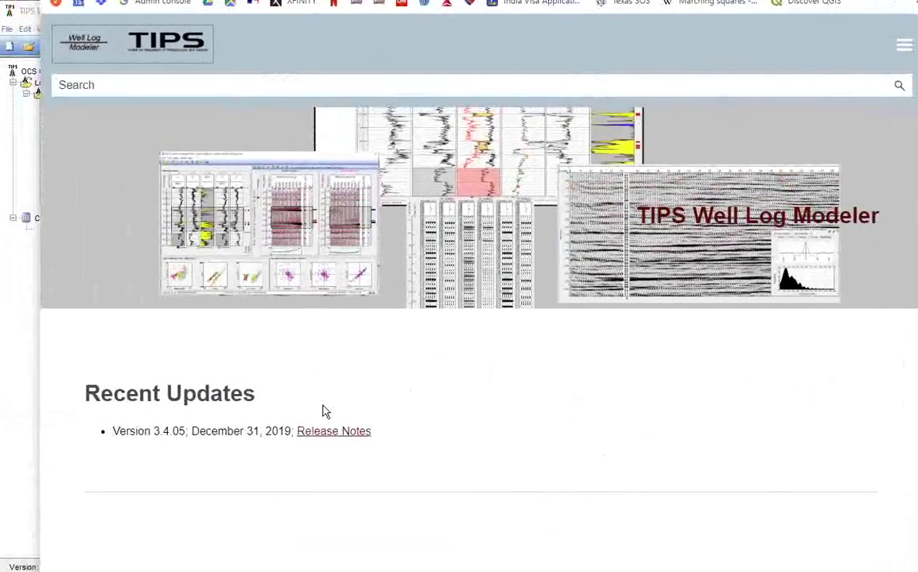
pyautogui.click(334, 434)
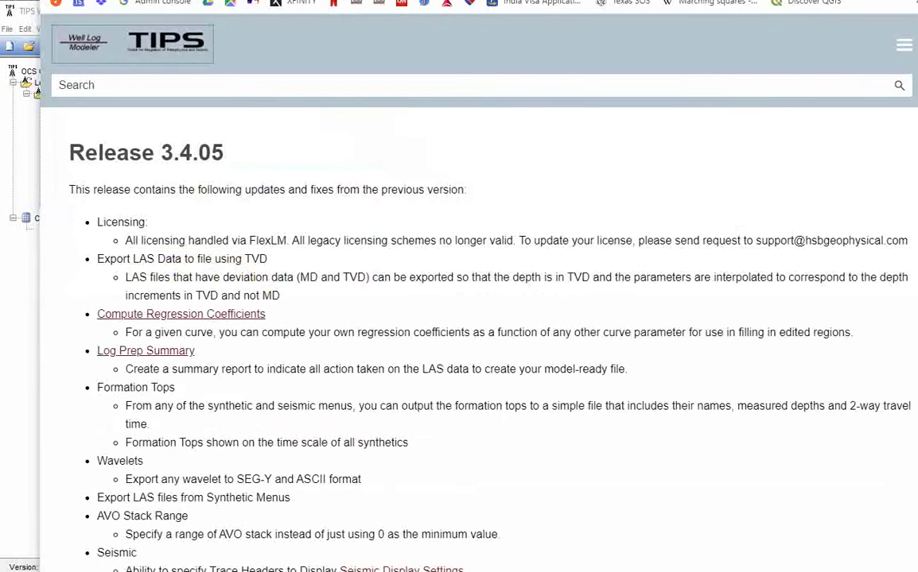
pyautogui.click(904, 45)
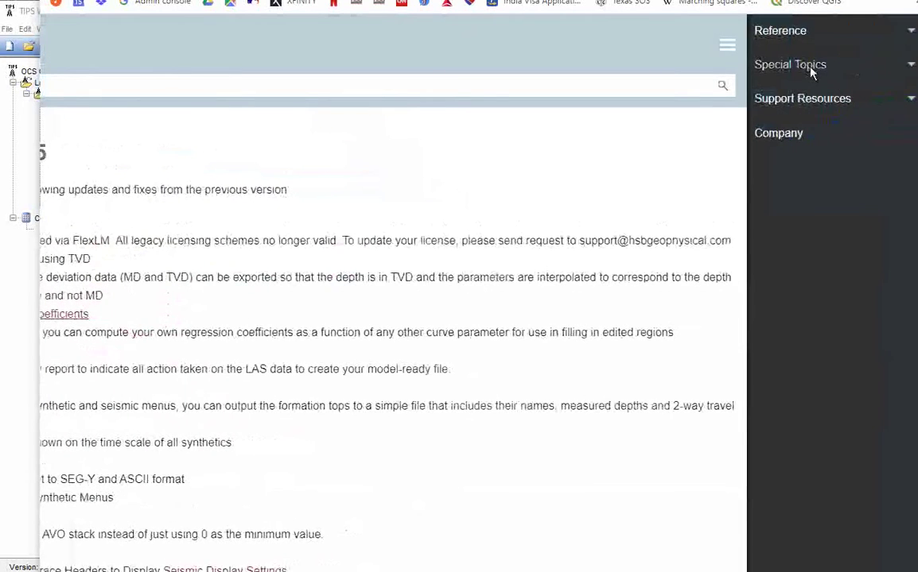
pyautogui.click(809, 67)
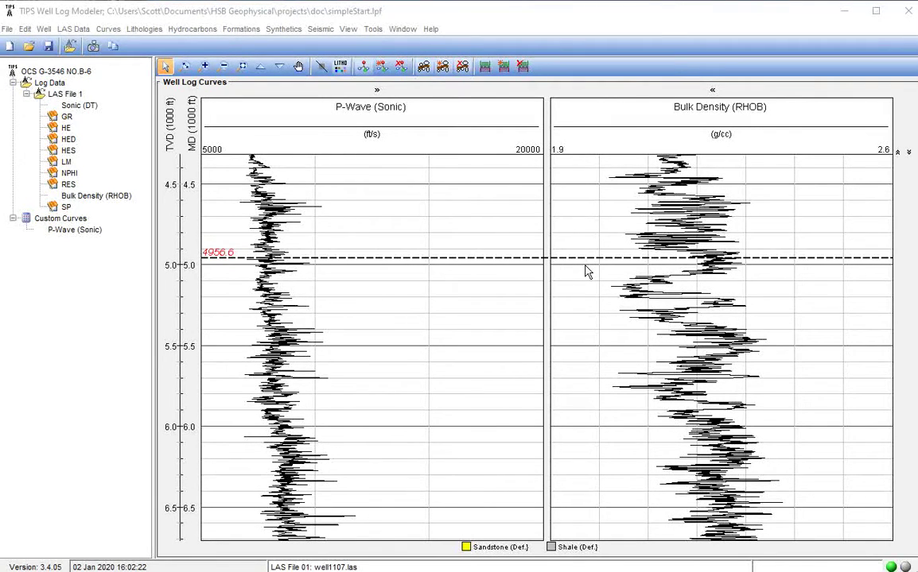
# - Open the 1D synthetic models for the well and enlarge their window
pyautogui.click(283, 30)
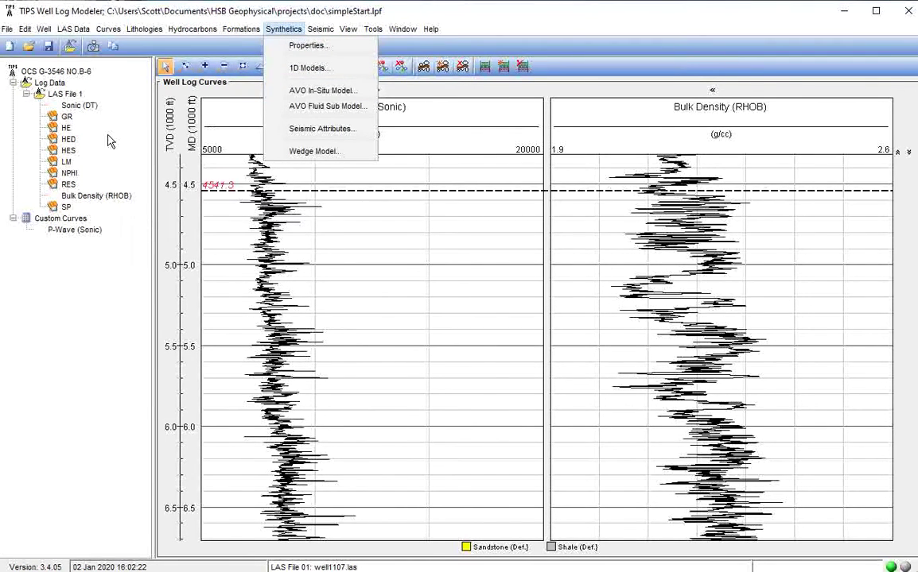
pyautogui.click(309, 74)
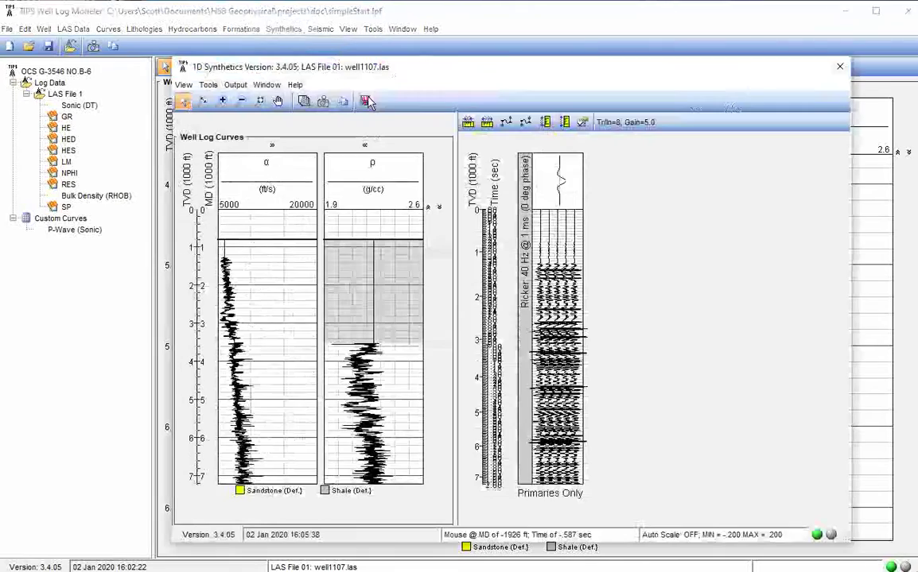
pyautogui.moveTo(340, 74); pyautogui.dragTo(245, 33)
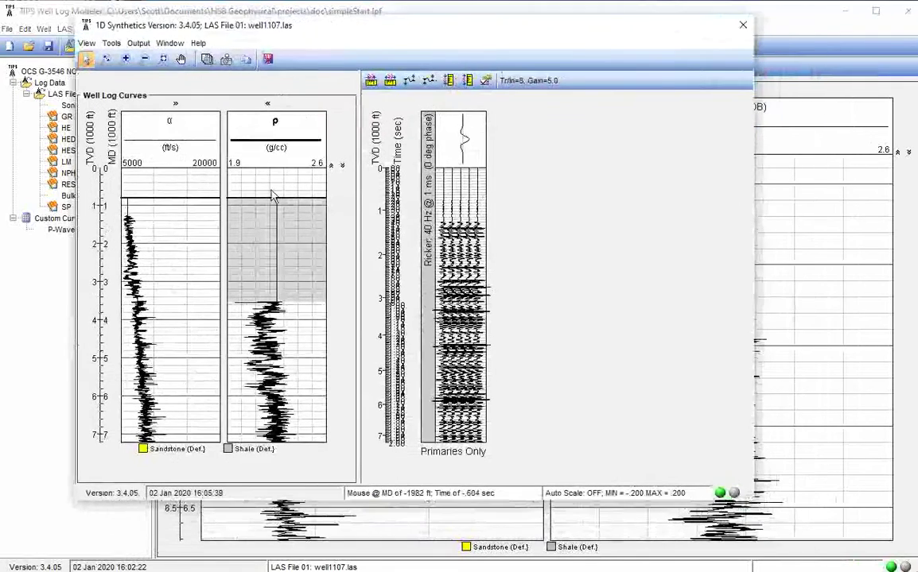
pyautogui.moveTo(762, 510); pyautogui.dragTo(855, 556)
# - Zoom the 1D synthetics display in to the depth interval from about 4,250 to 6,600 ft
pyautogui.scroll(-3, 359, 317)
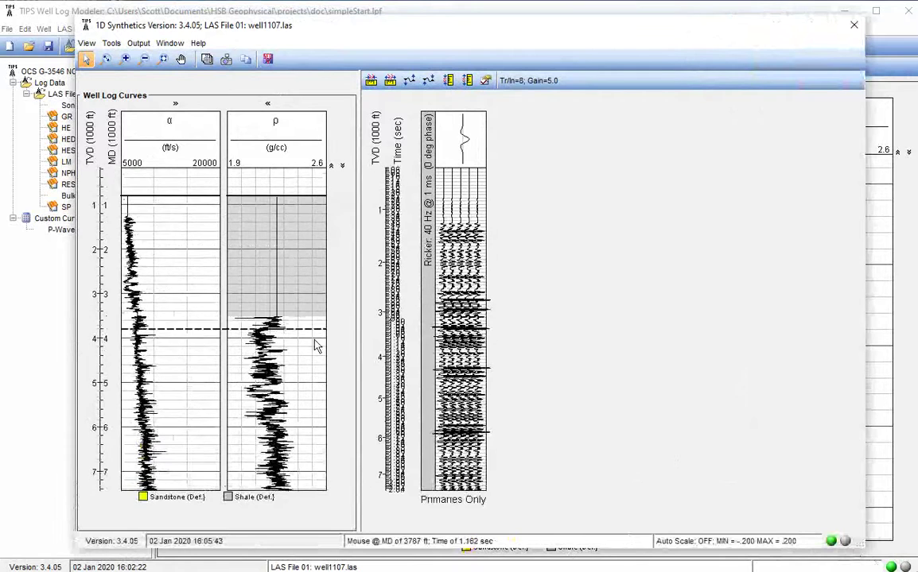
pyautogui.click(106, 59)
pyautogui.moveTo(199, 341); pyautogui.dragTo(232, 445)
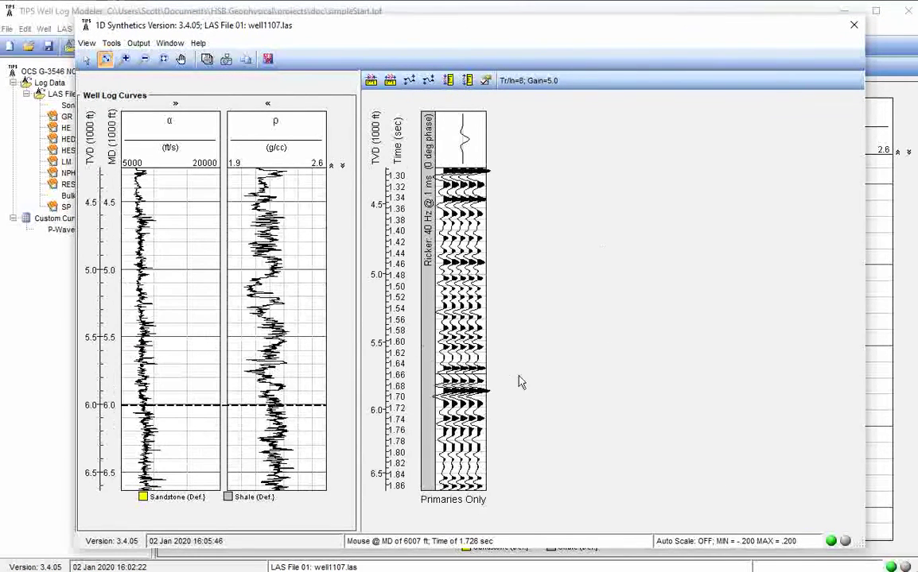
pyautogui.click(86, 58)
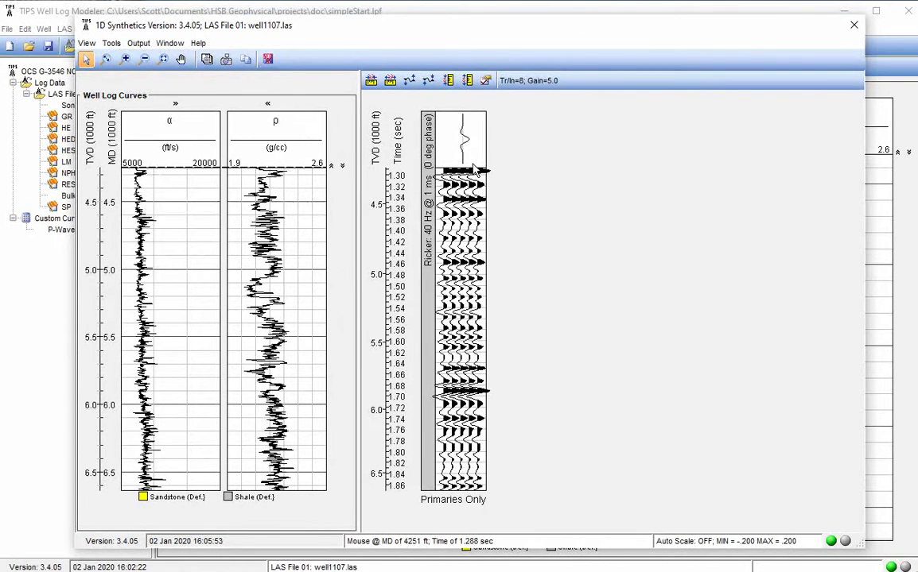
# - Add a second 1D synthetic model that uses the Ormsby wavelet with frequencies 5-8-35-45 Hz
pyautogui.click(110, 43)
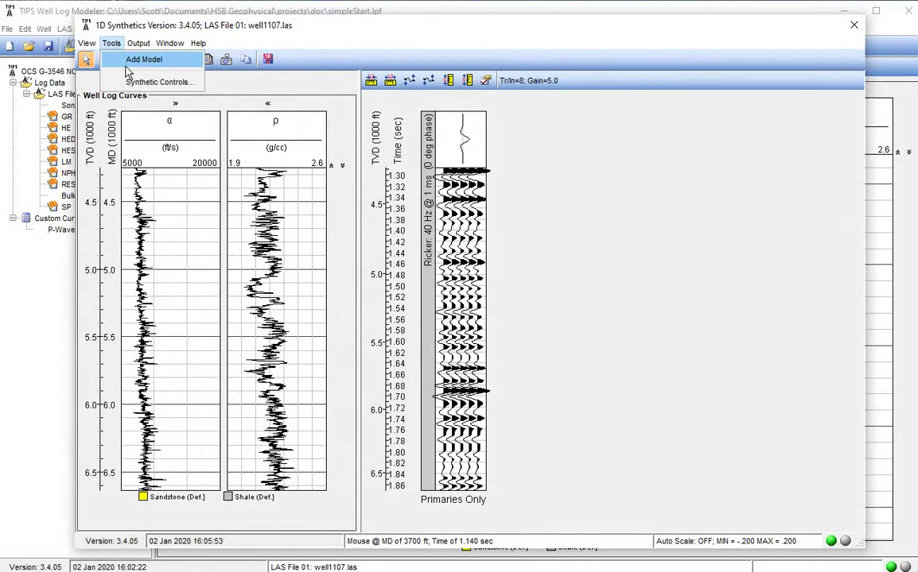
pyautogui.click(128, 60)
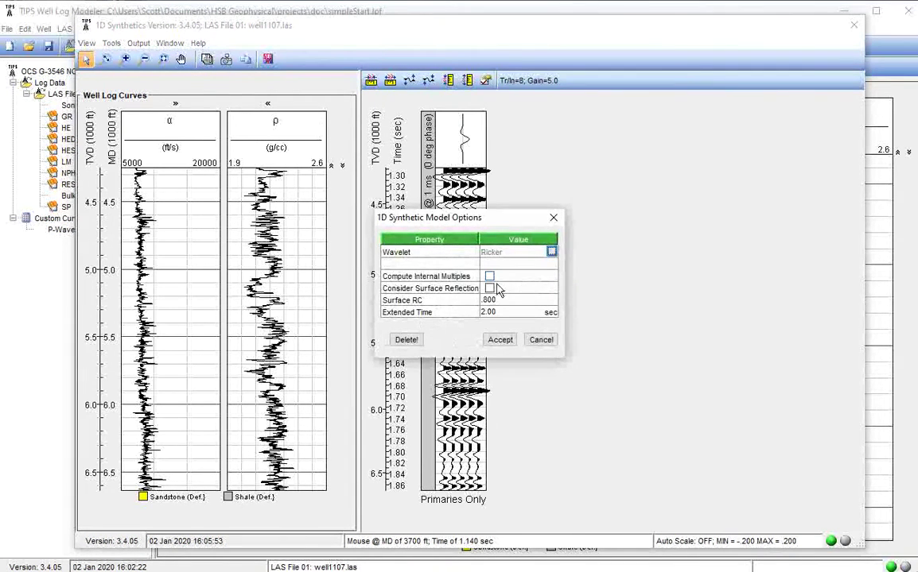
pyautogui.click(551, 251)
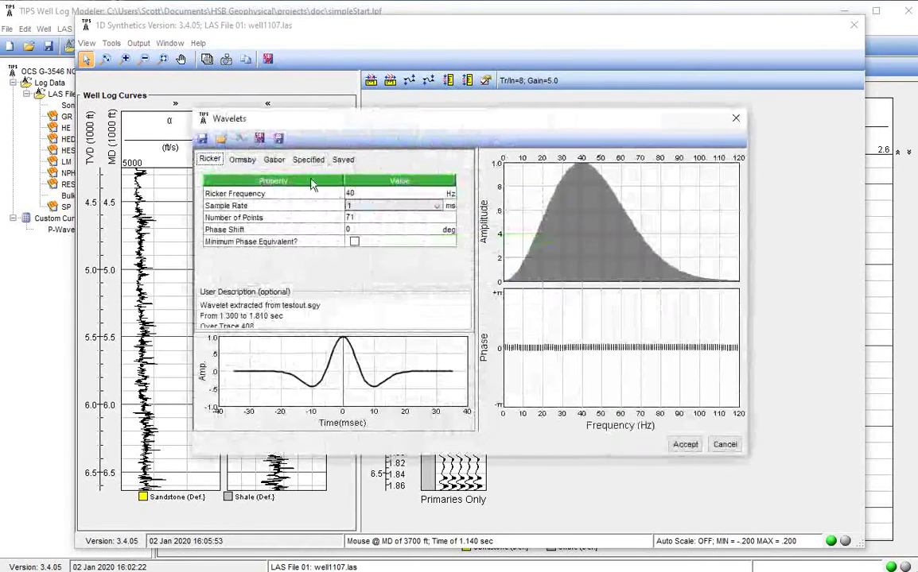
pyautogui.click(243, 160)
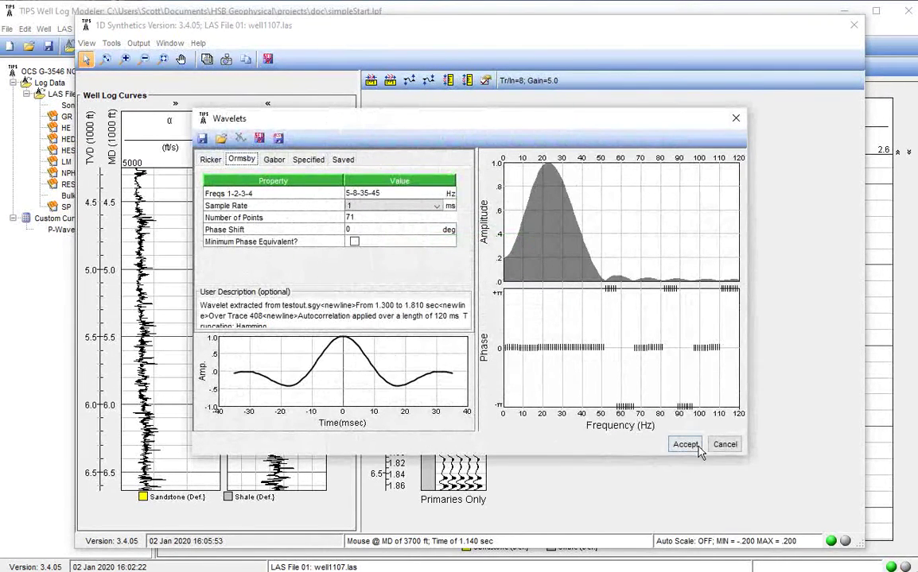
pyautogui.click(684, 444)
pyautogui.click(503, 342)
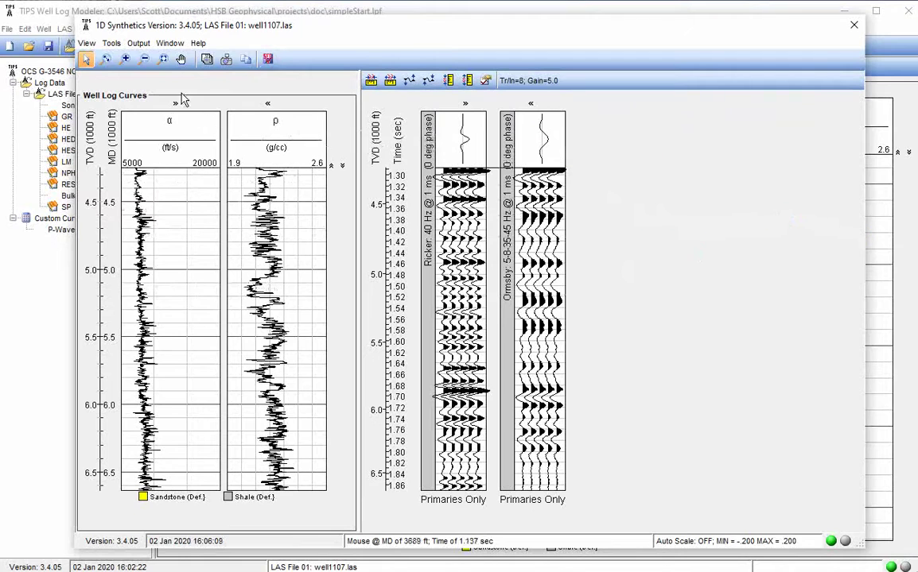
# - Add a third 1D synthetic model with the Ormsby wavelet and internal multiples computed
pyautogui.click(111, 43)
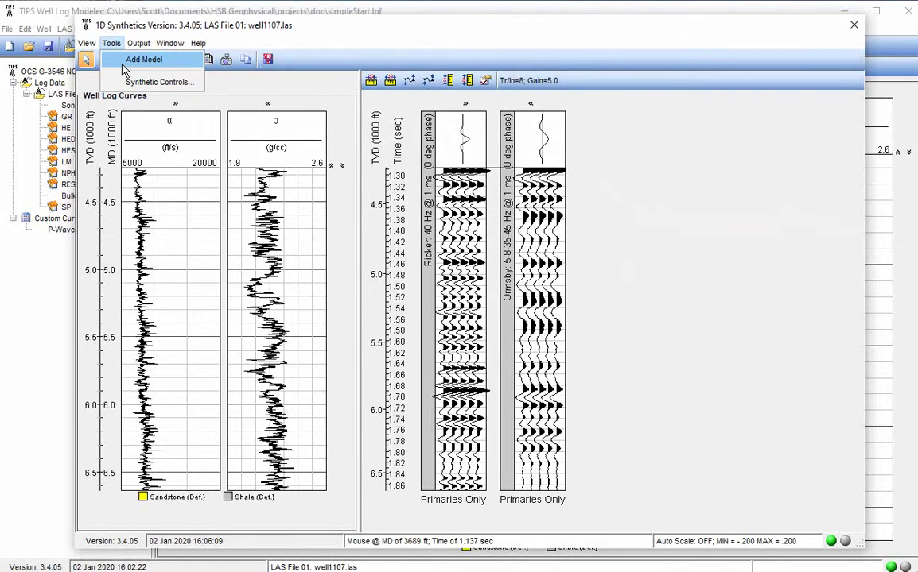
pyautogui.click(131, 60)
pyautogui.click(489, 276)
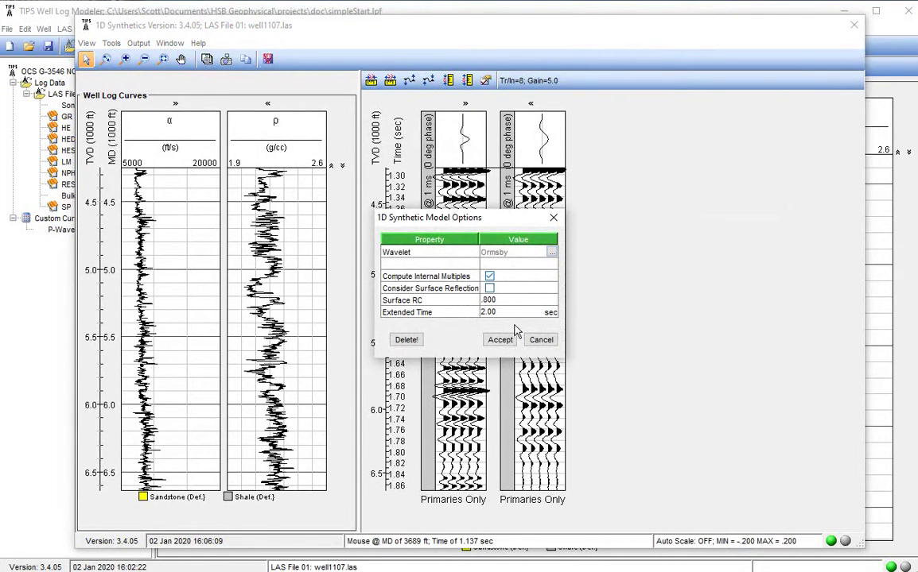
pyautogui.click(500, 339)
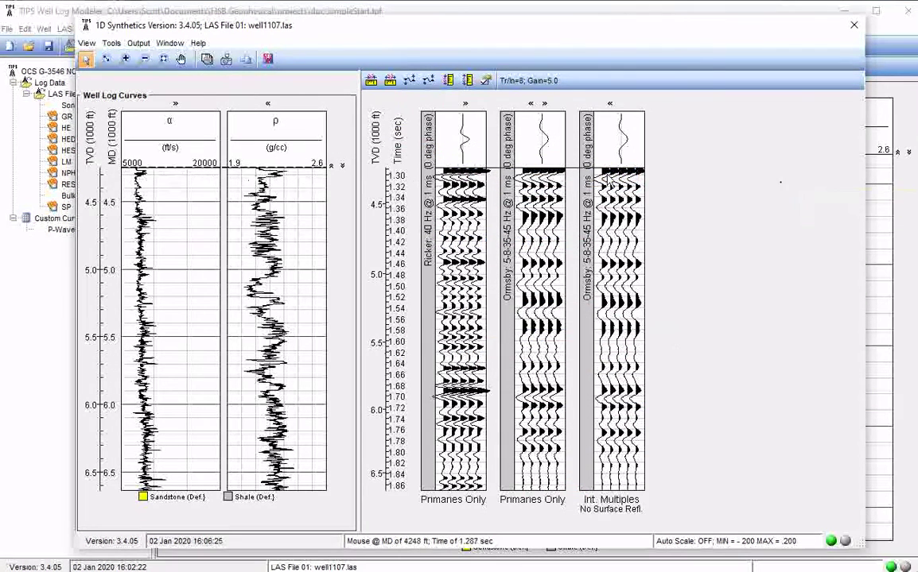
# - Review the output options, close the 1D synthetics window and open the recent project well1107.lpf
pyautogui.click(138, 42)
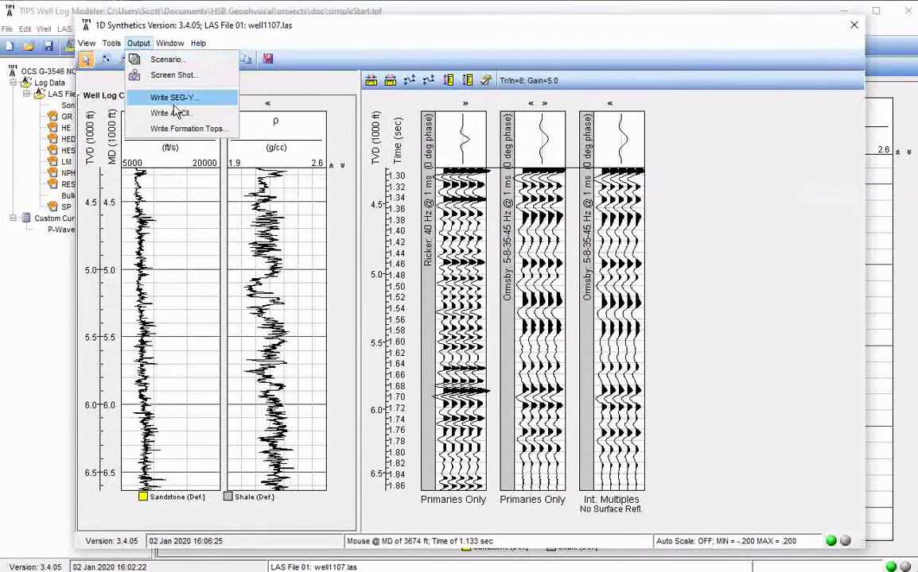
pyautogui.click(854, 26)
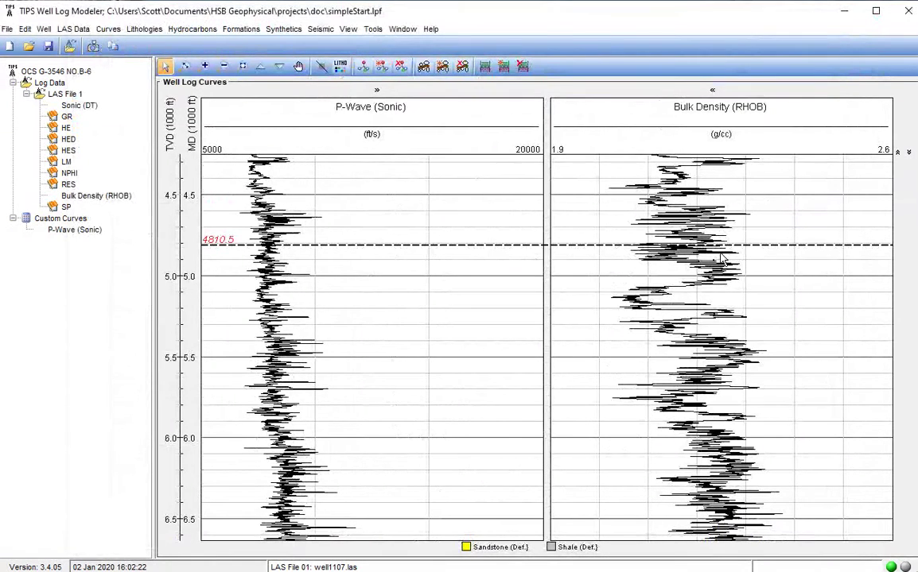
pyautogui.click(7, 29)
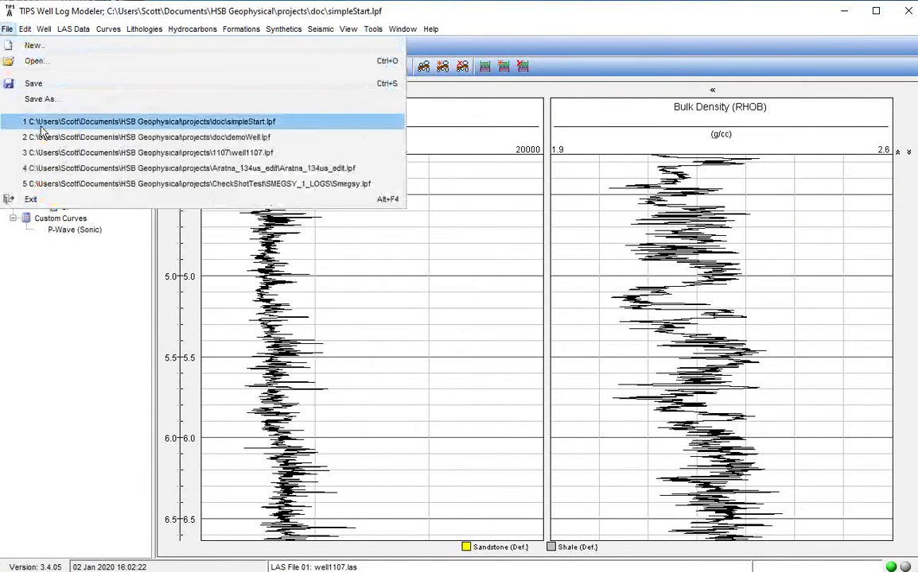
pyautogui.click(48, 156)
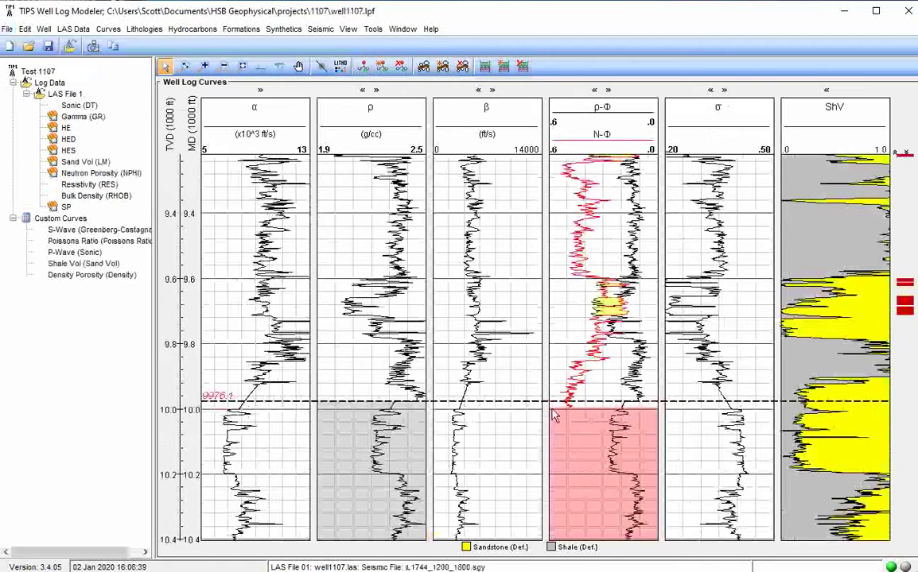
pyautogui.scroll(2, 593, 326)
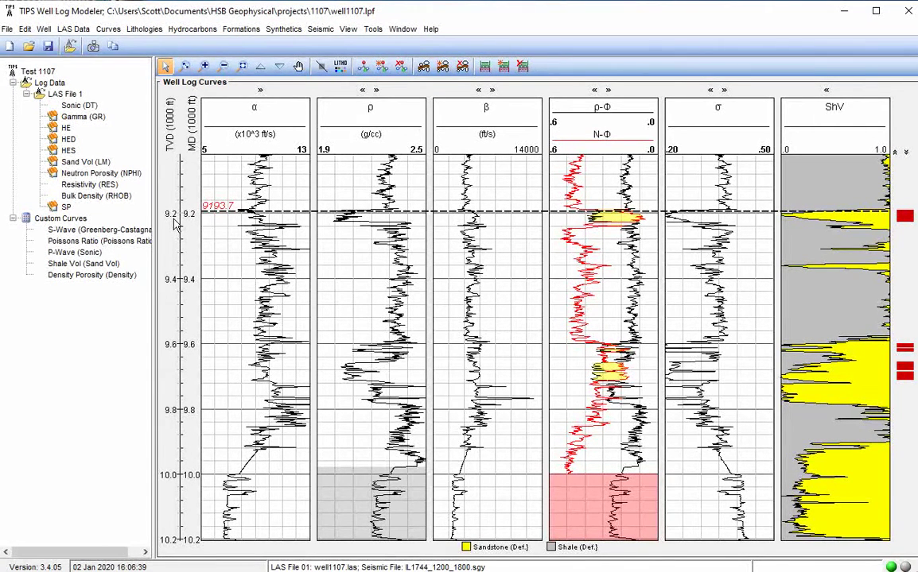
# - Create the log prep summary for the well, highlight the Bulk Density (RHOB) edits in it, and close it
pyautogui.click(372, 28)
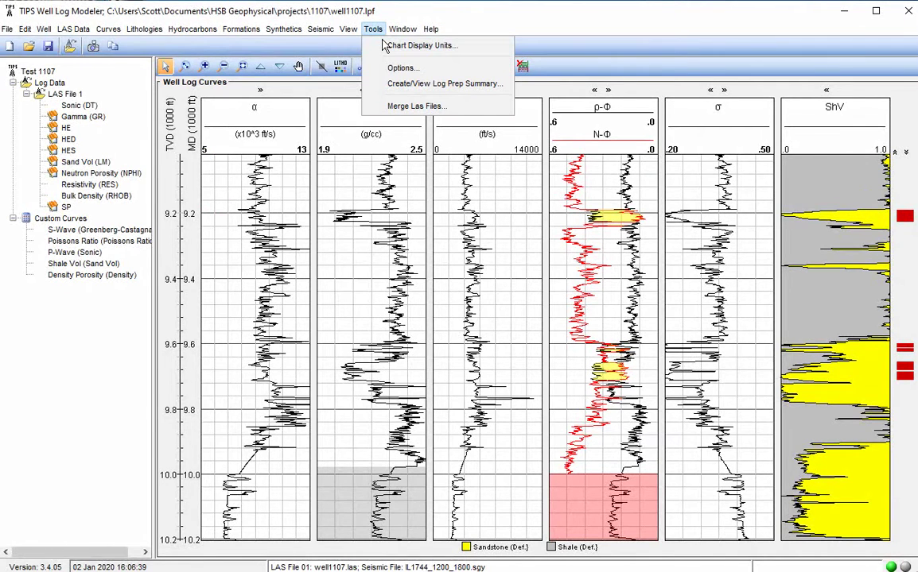
pyautogui.click(410, 88)
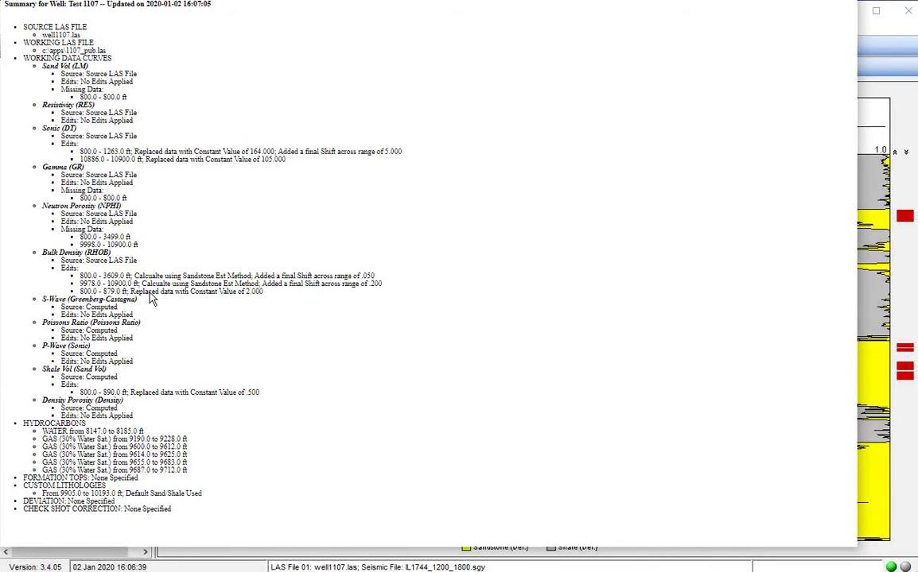
pyautogui.moveTo(79, 276); pyautogui.dragTo(270, 294)
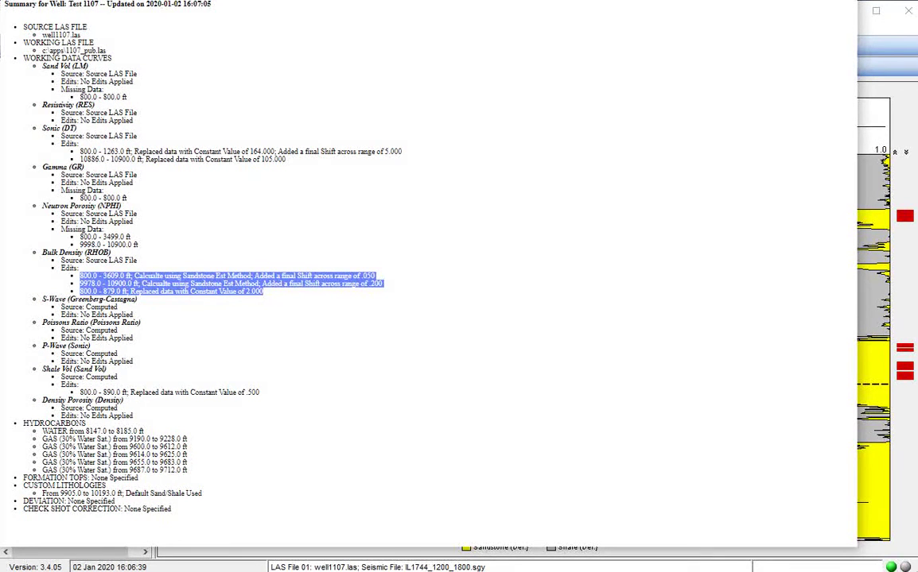
pyautogui.press('Escape')
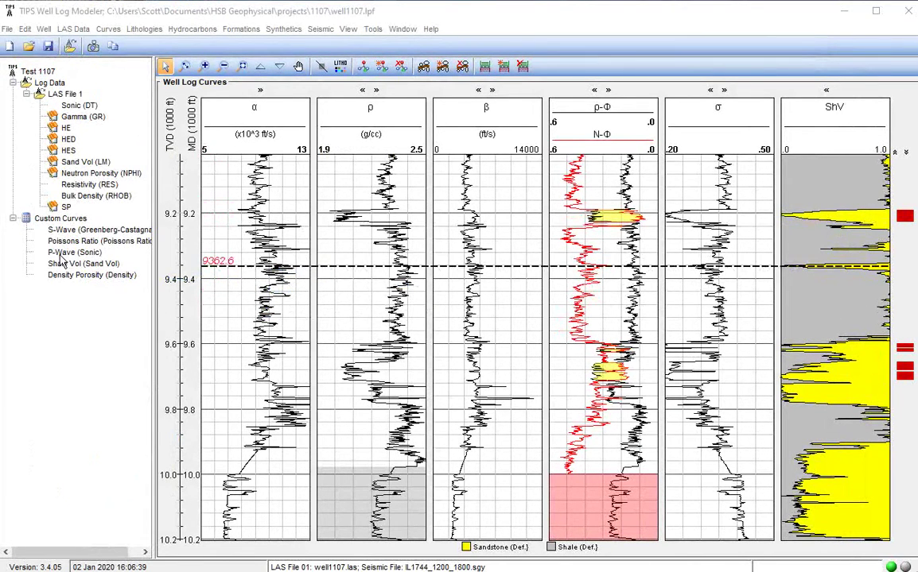
# - Open the Bulk Density (RHOB) curve data for editing and zoom in to about 9,400 to 9,600 ft
pyautogui.click(97, 197)
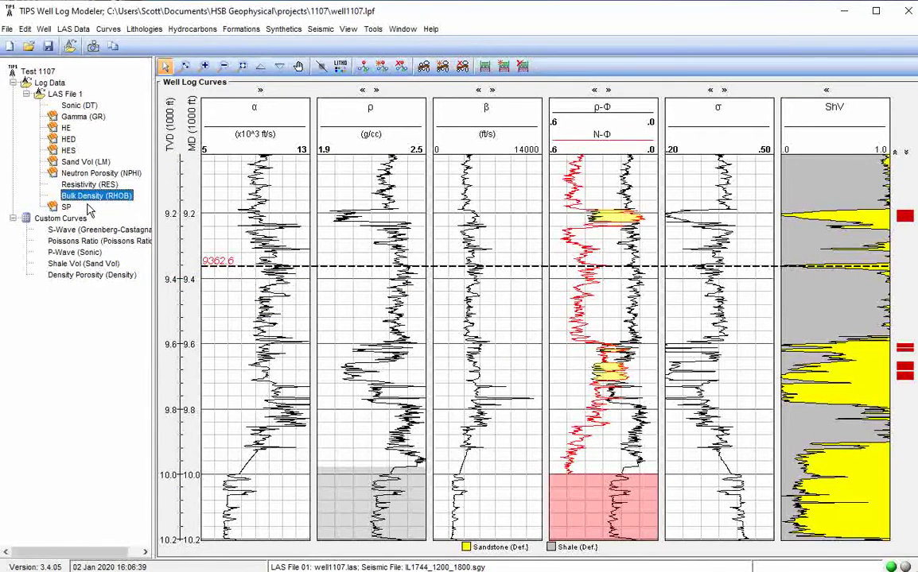
pyautogui.rightClick(89, 209)
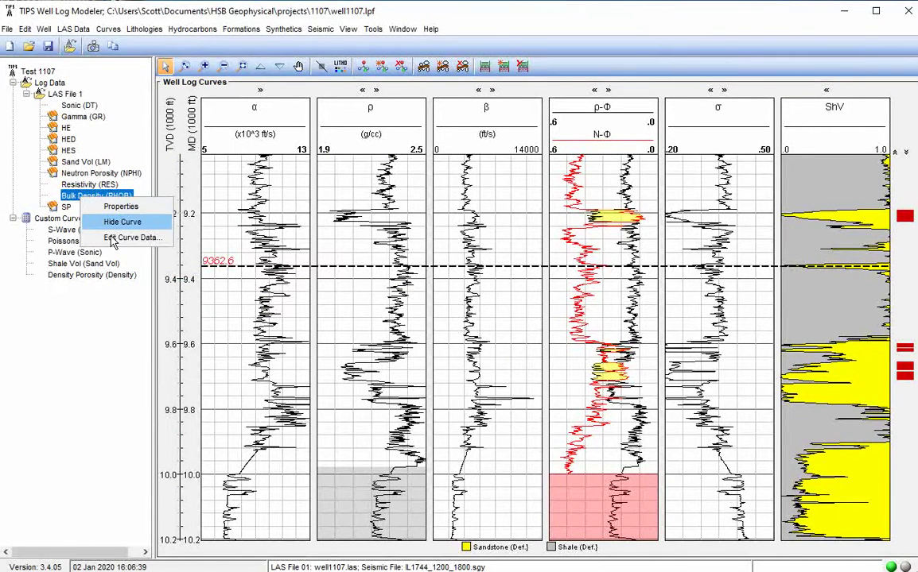
pyautogui.click(135, 237)
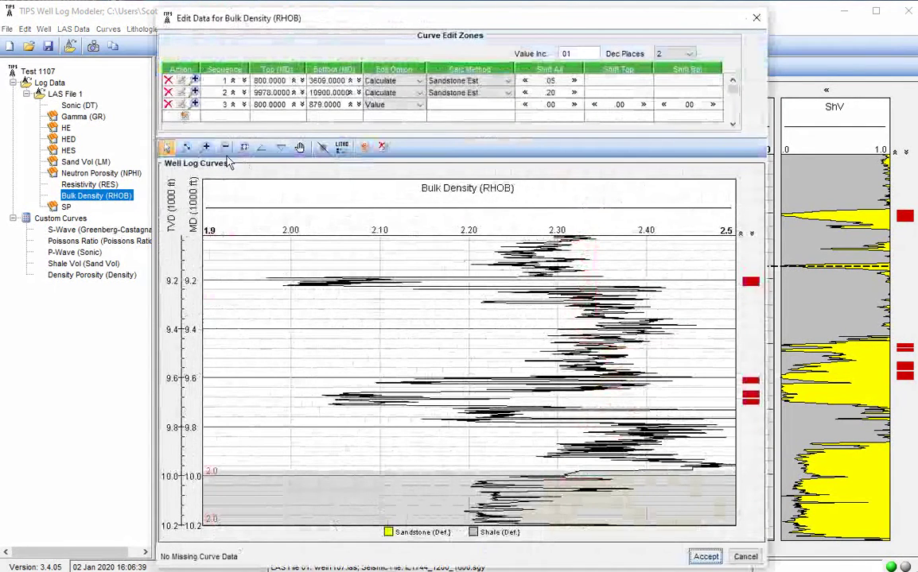
pyautogui.click(185, 148)
pyautogui.moveTo(513, 329); pyautogui.dragTo(516, 388)
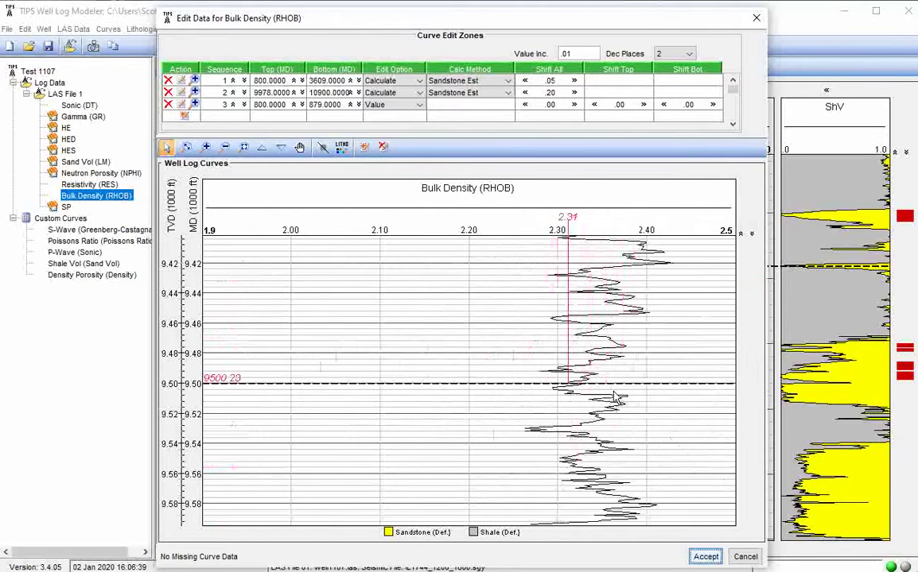
# - Outline a new editing region from 9468 to 9545 ft with the Calculate edit method, then cancel it and the Bulk Density (RHOB) editing
pyautogui.click(364, 146)
pyautogui.moveTo(537, 335); pyautogui.dragTo(540, 461)
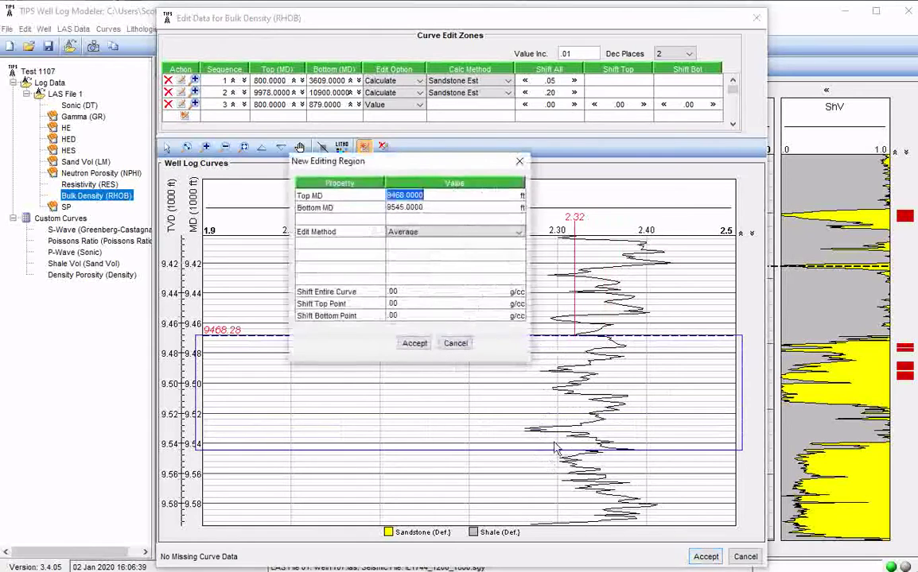
pyautogui.click(457, 232)
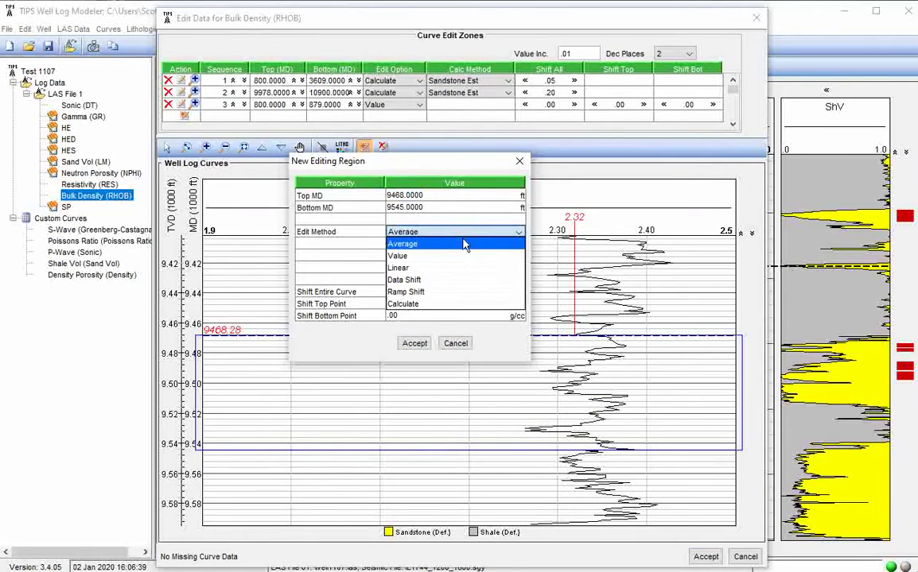
pyautogui.click(429, 305)
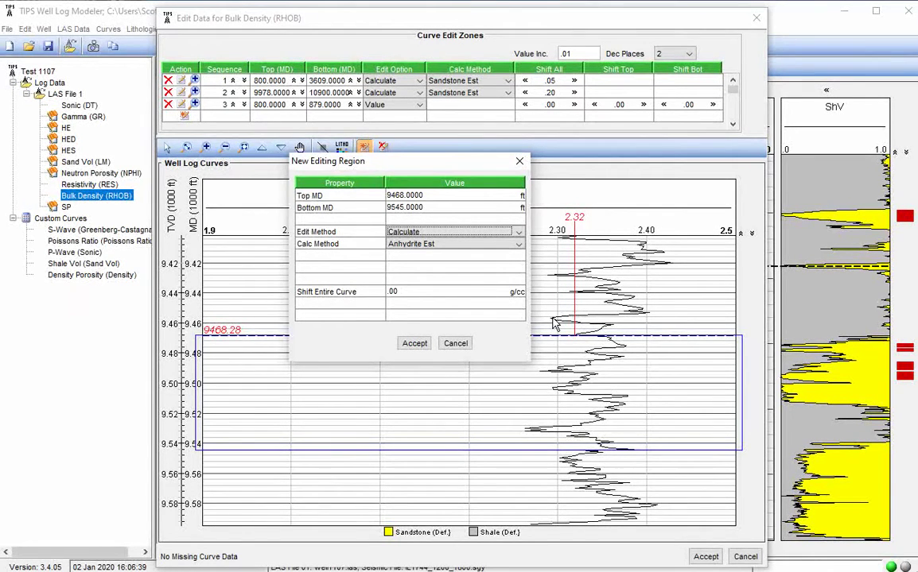
pyautogui.click(460, 346)
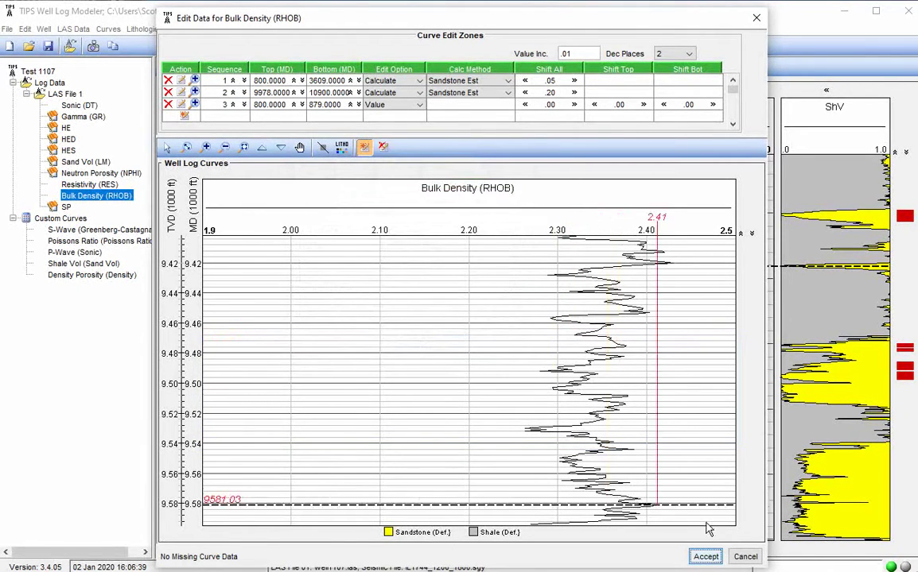
pyautogui.click(752, 559)
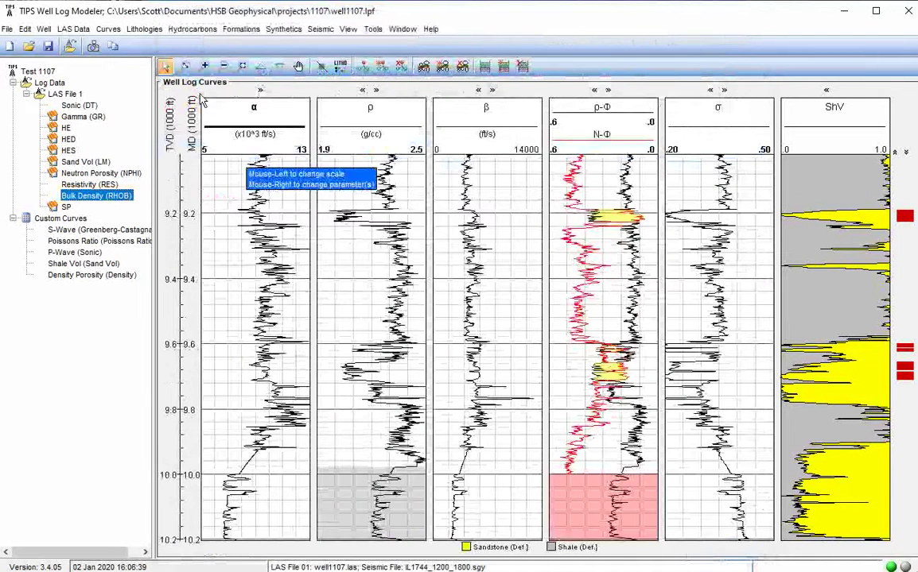
# - Open the regression coefficient computation for the Bulk Density (RHOB) curve and select Sonic (DT) as Param X
pyautogui.click(374, 29)
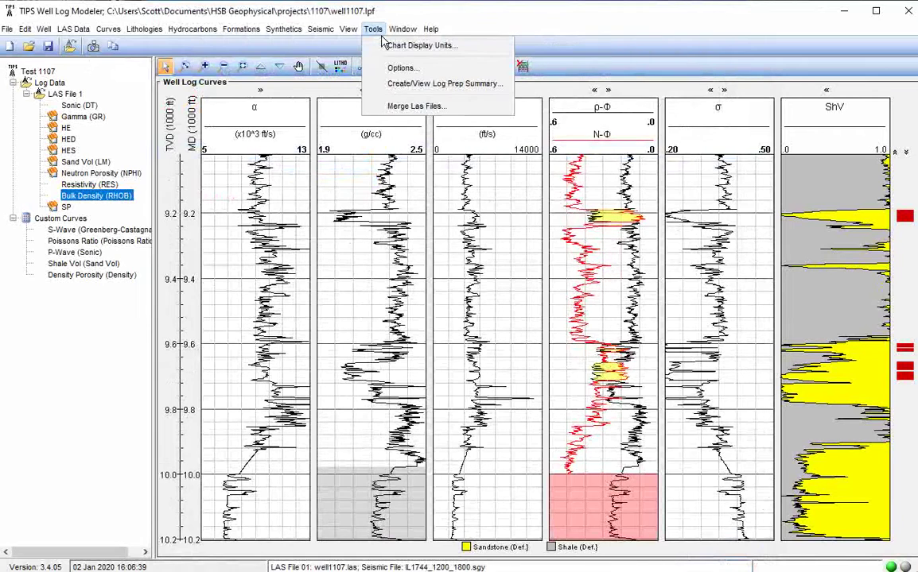
pyautogui.click(109, 29)
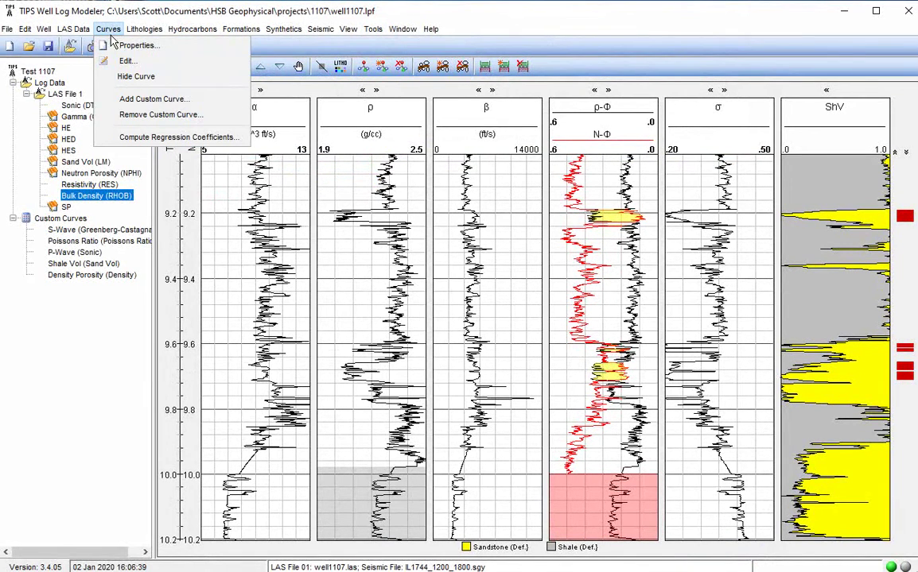
pyautogui.click(102, 198)
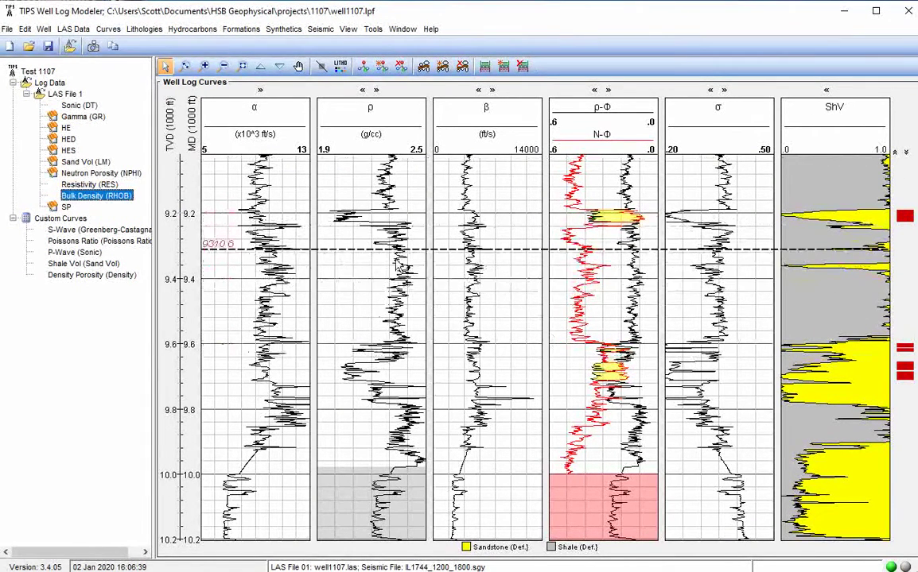
pyautogui.click(108, 30)
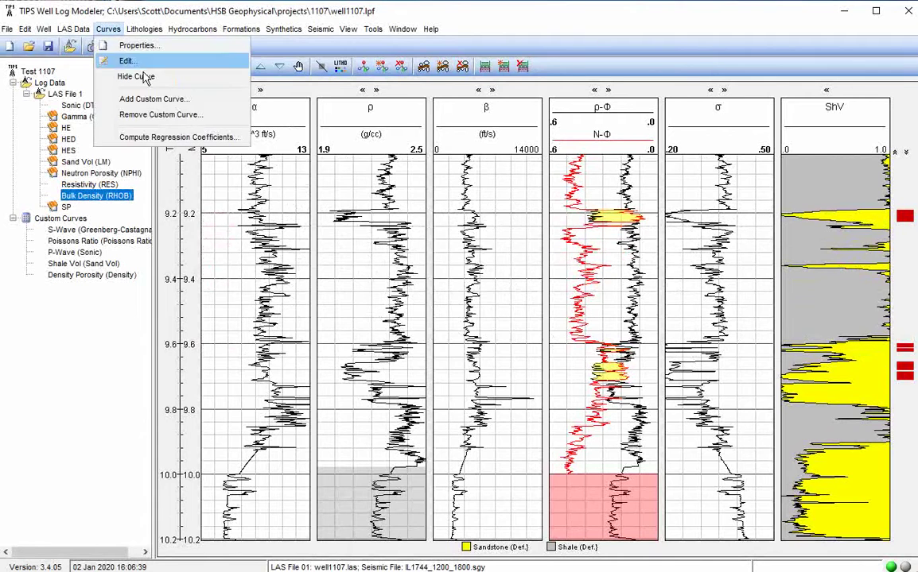
pyautogui.click(172, 137)
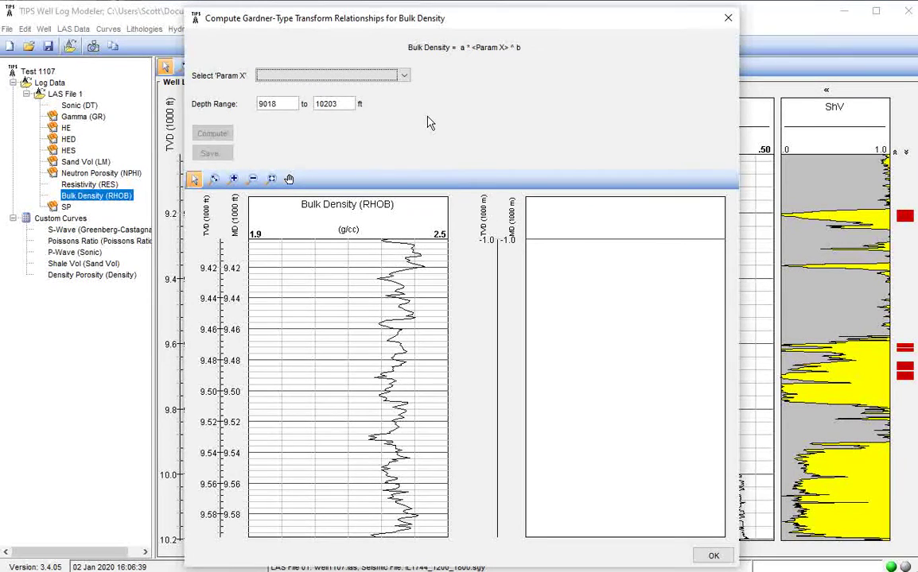
pyautogui.click(403, 76)
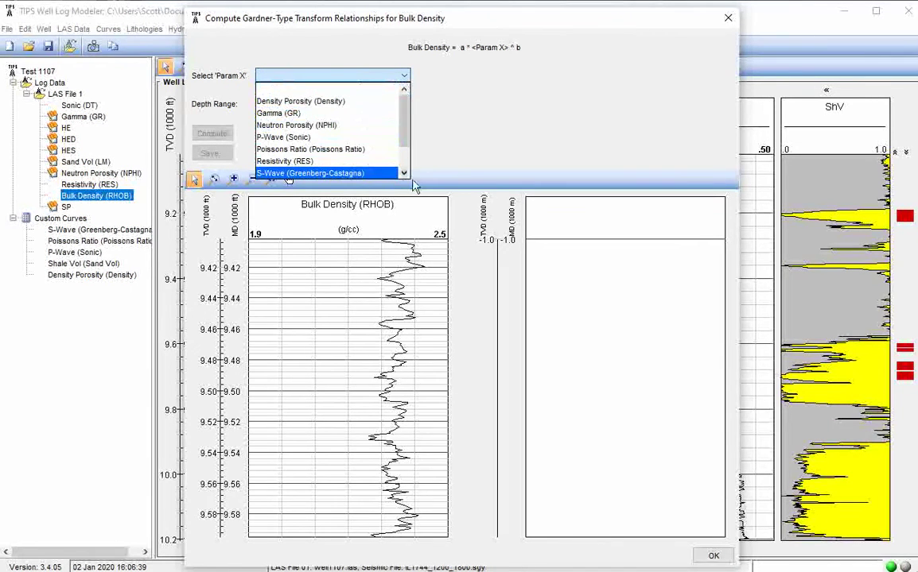
pyautogui.scroll(-1, 414, 185)
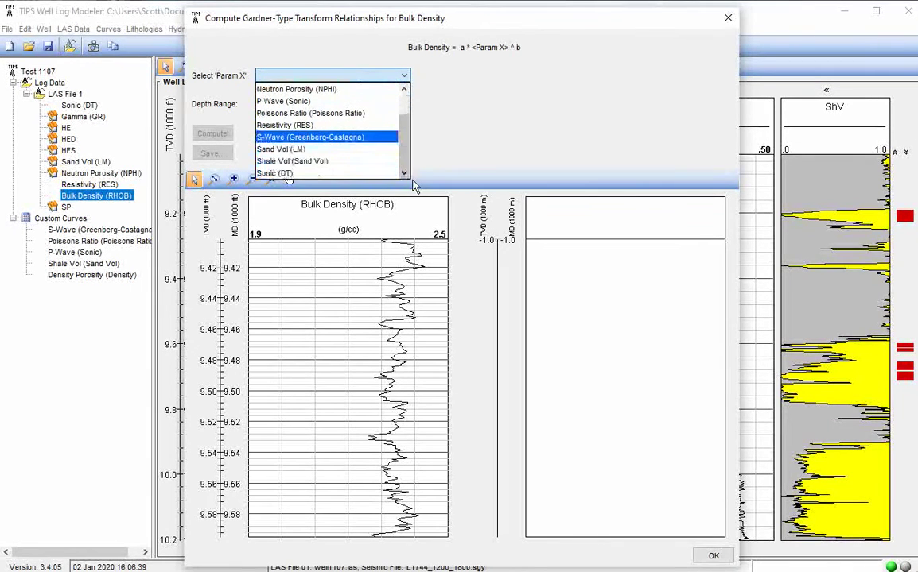
pyautogui.click(347, 174)
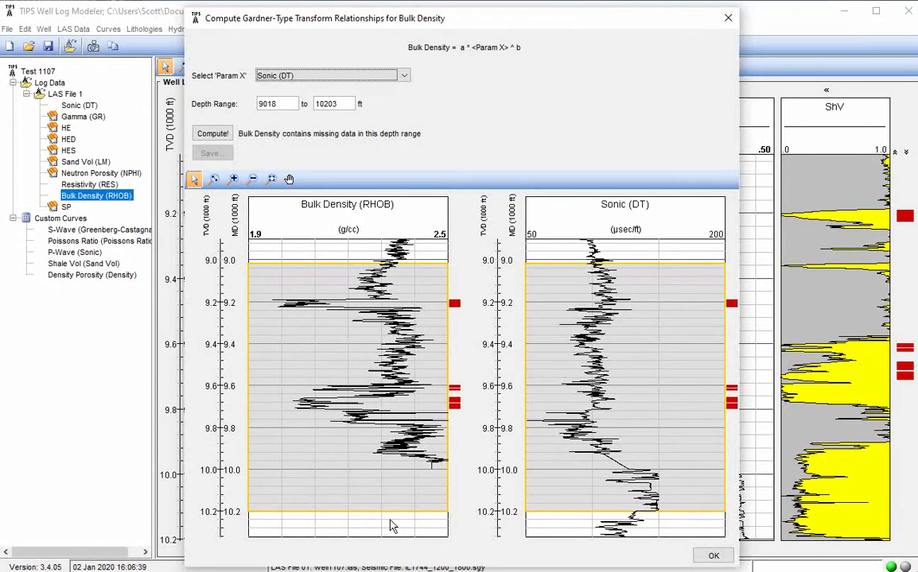
# - Narrow the regression depth range on the Bulk Density curve to 9260 to 9530 ft
pyautogui.moveTo(390, 525); pyautogui.dragTo(402, 449)
pyautogui.click(401, 384)
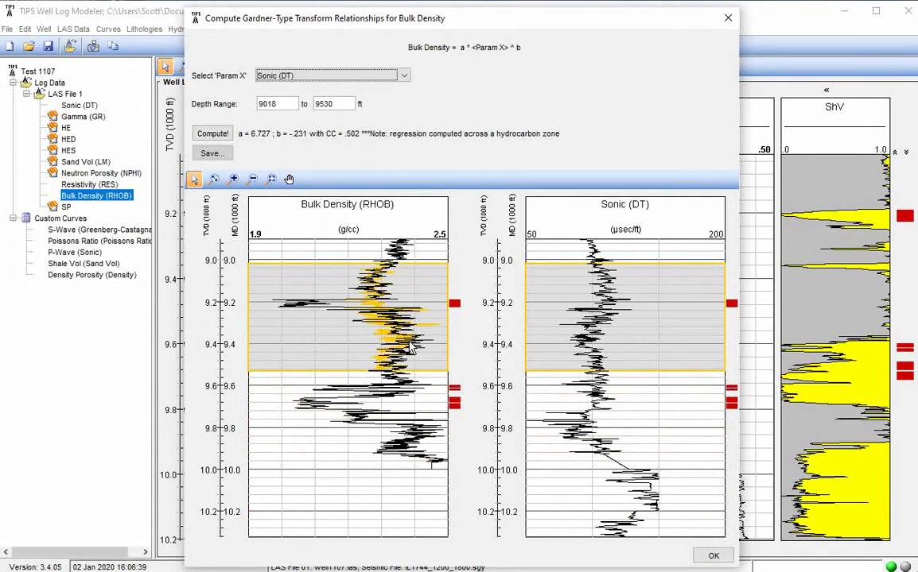
pyautogui.moveTo(361, 276); pyautogui.dragTo(368, 315)
# - Recompute the Gardner-type regression and adjust the top of its depth range to 9304 ft
pyautogui.click(213, 179)
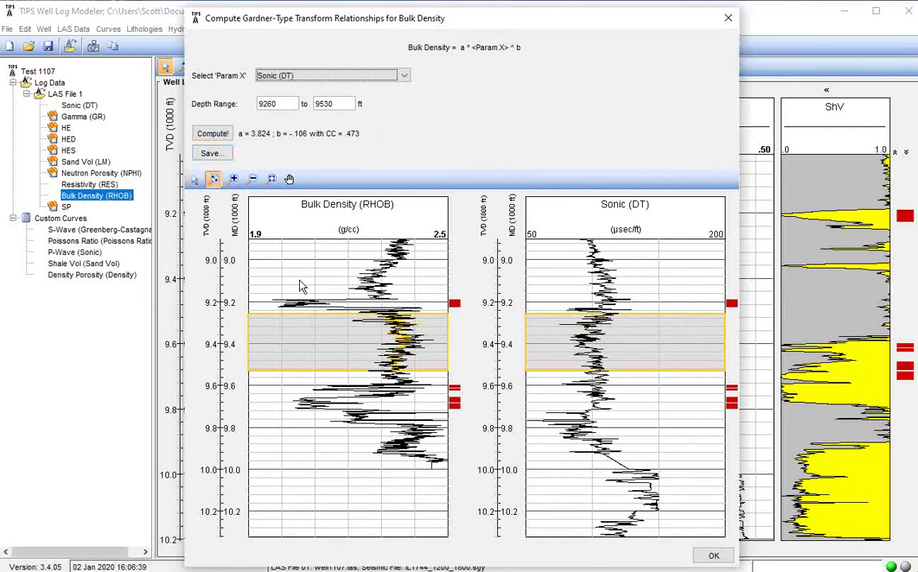
pyautogui.moveTo(302, 299); pyautogui.dragTo(325, 403)
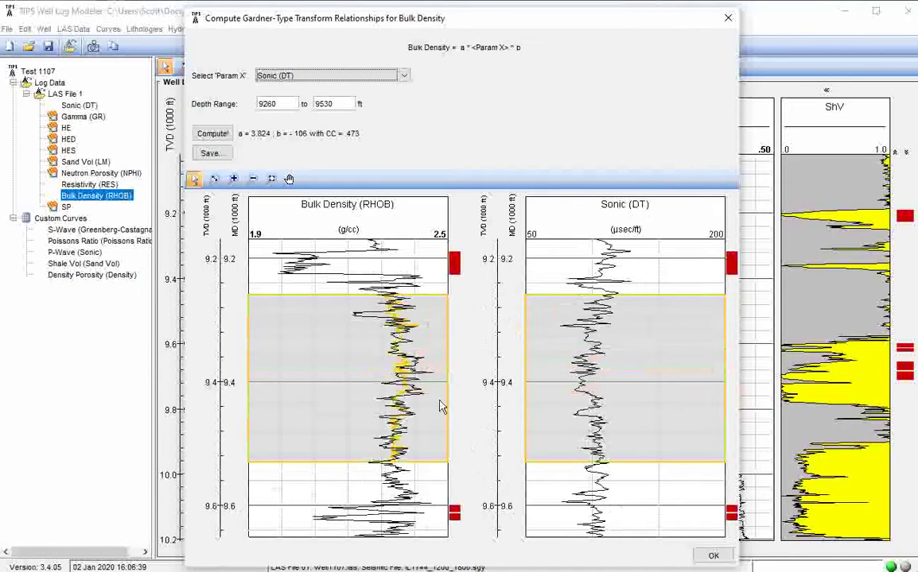
pyautogui.click(215, 136)
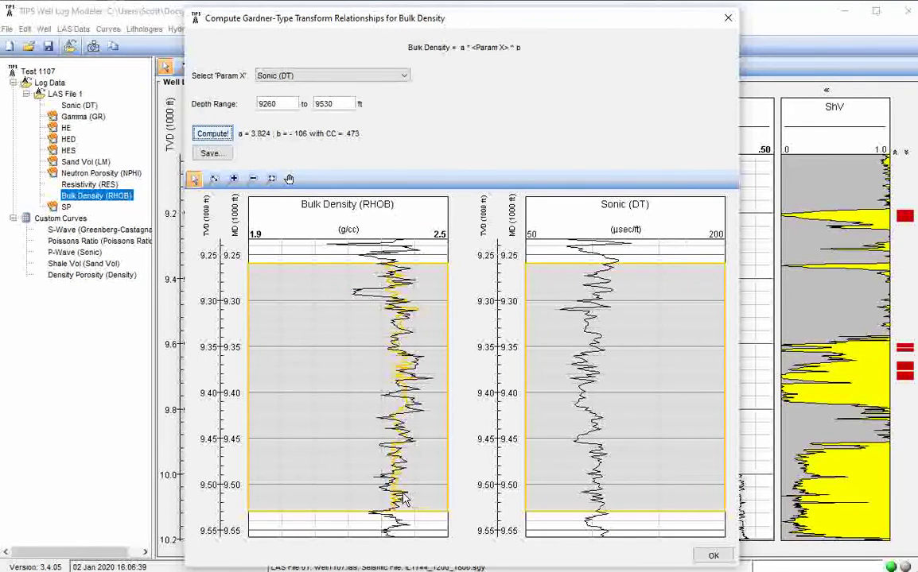
pyautogui.moveTo(332, 280); pyautogui.dragTo(334, 321)
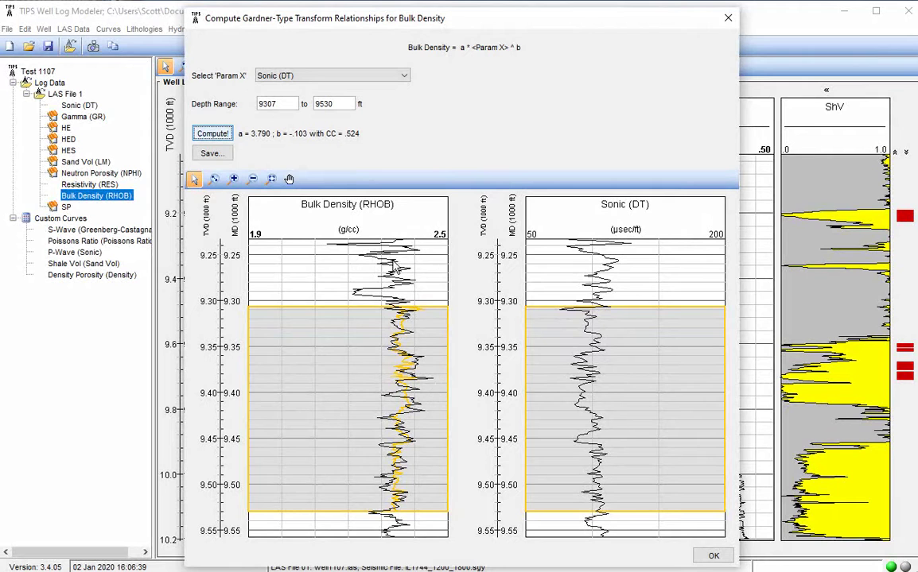
pyautogui.moveTo(334, 321)
pyautogui.mouseDown()
pyautogui.moveTo(327, 378)
pyautogui.moveTo(338, 341)
pyautogui.moveTo(332, 316)
pyautogui.mouseUp()
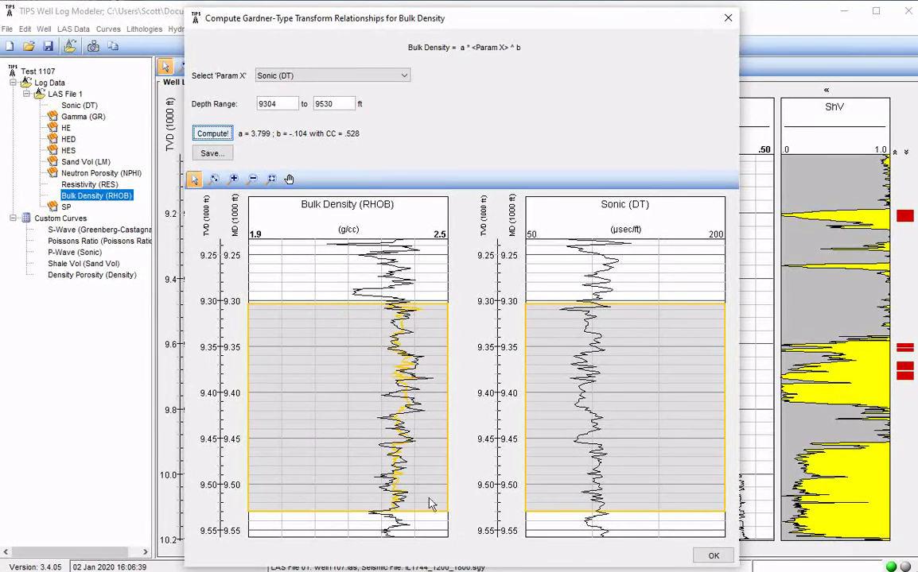
# - Save the Bulk Density regression as expression Test 1107_sonic_9304-9530 ft and close the regression window
pyautogui.click(210, 152)
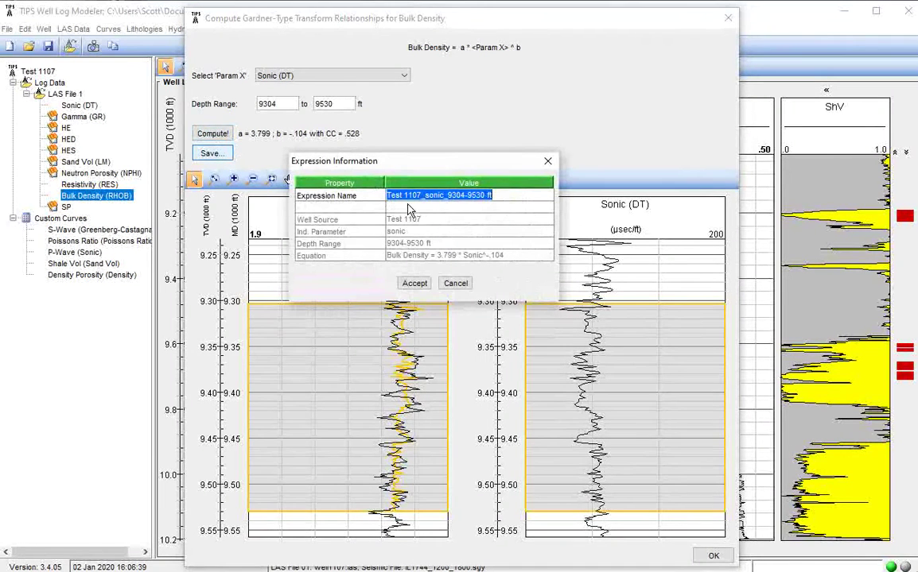
pyautogui.click(423, 196)
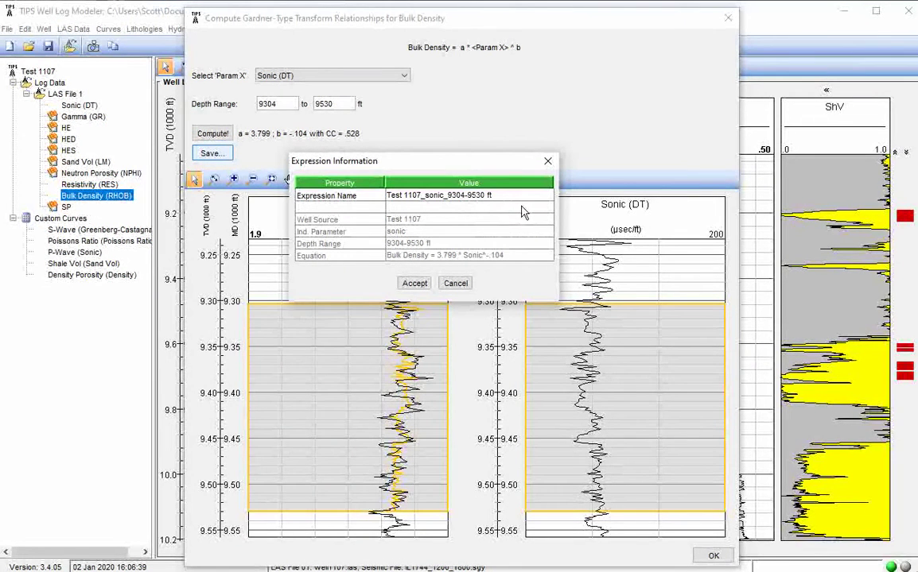
pyautogui.click(423, 288)
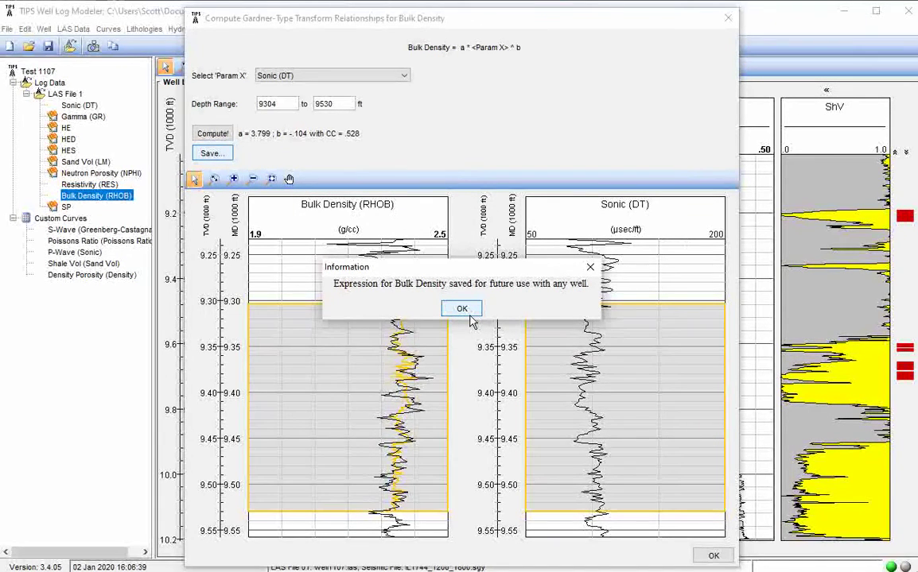
pyautogui.click(461, 310)
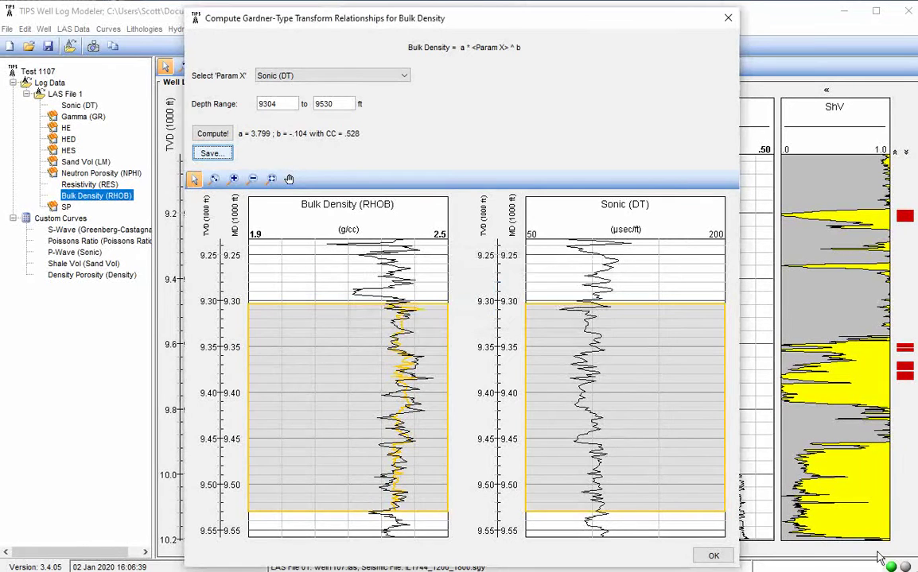
pyautogui.click(714, 557)
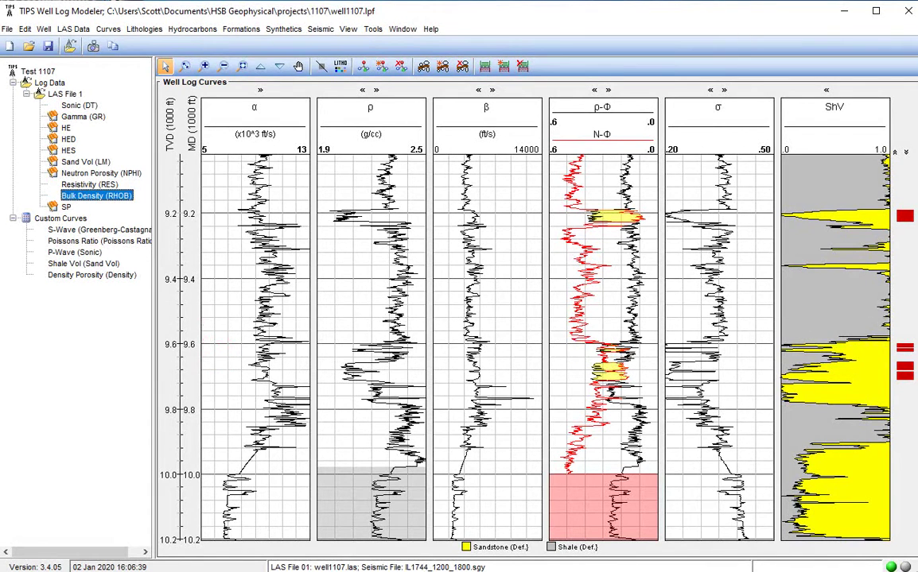
# - Open the AVO in-situ model and narrow the well log curves area to make room for the synthetic
pyautogui.click(286, 29)
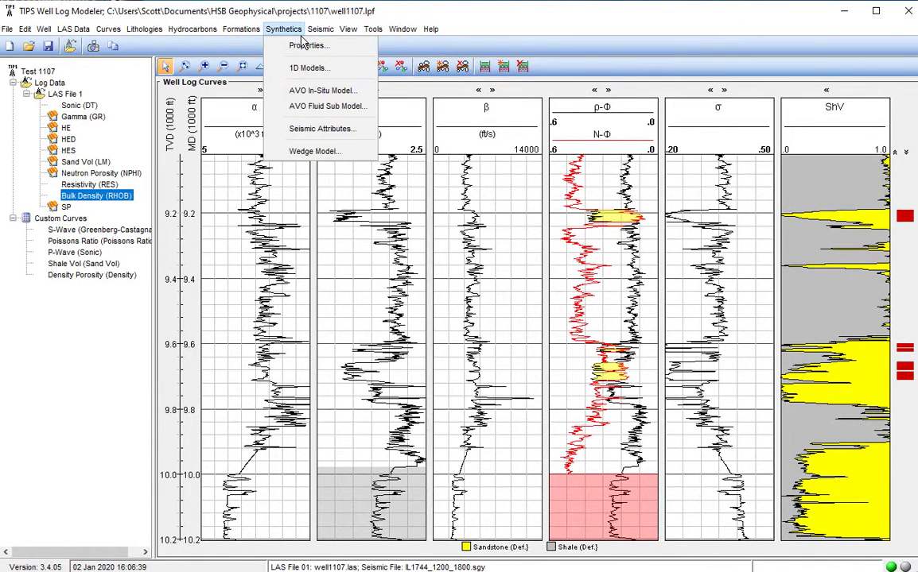
pyautogui.click(305, 94)
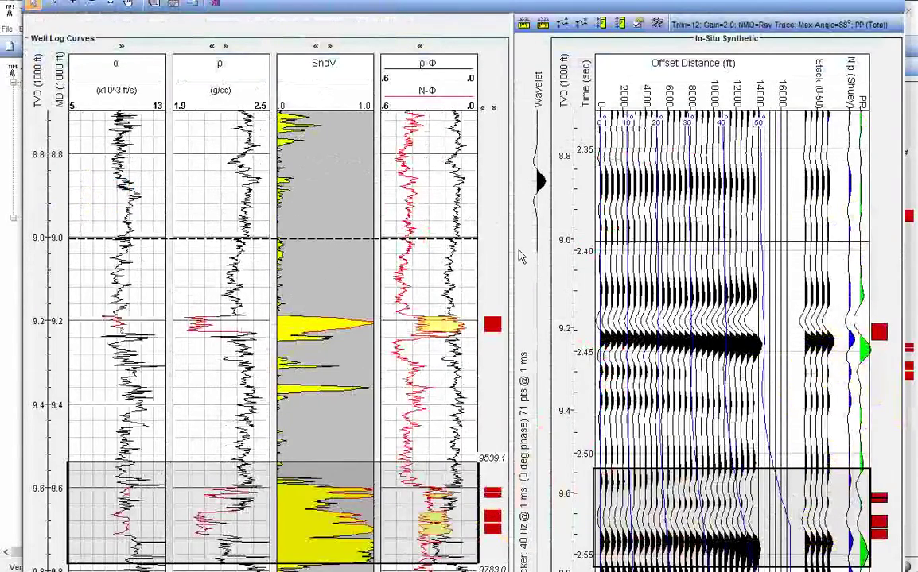
pyautogui.moveTo(511, 239); pyautogui.dragTo(359, 238)
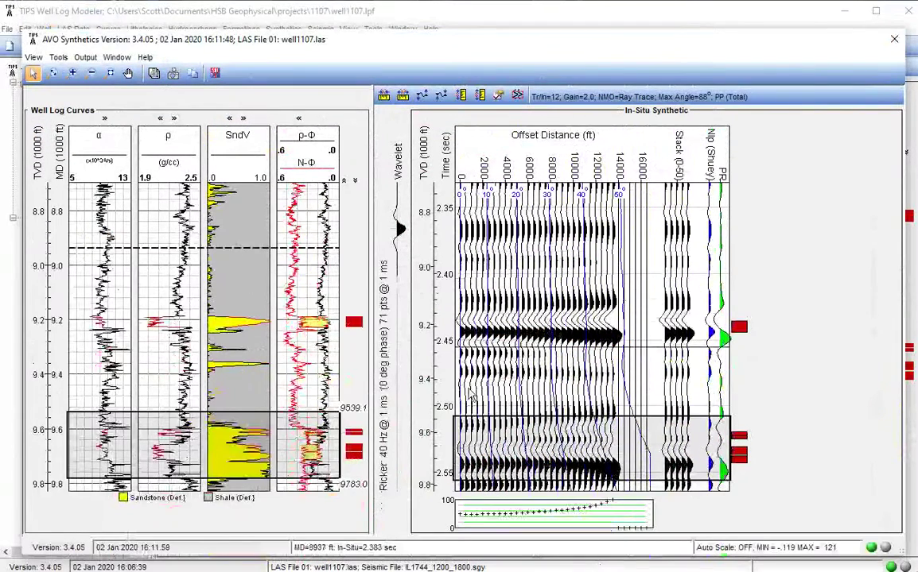
pyautogui.scroll(-1, 689, 270)
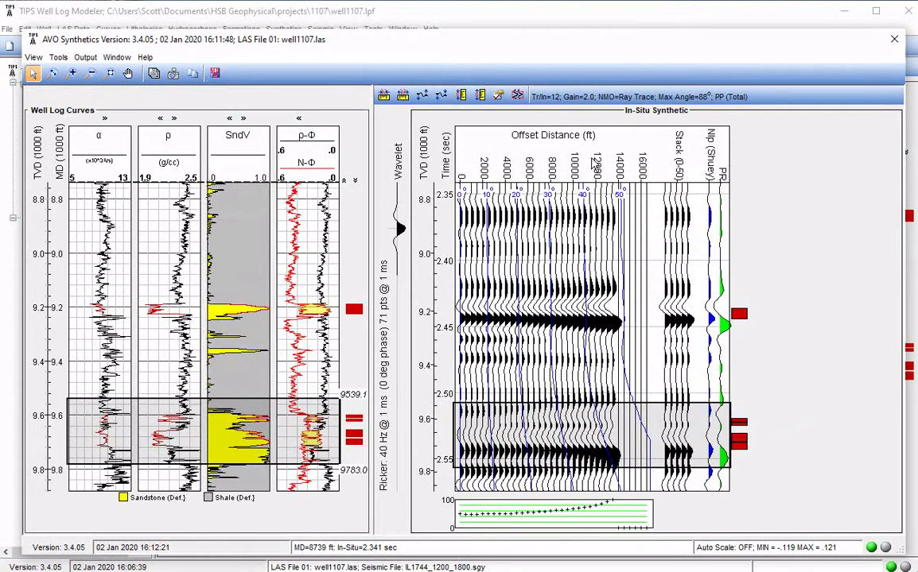
# - Set the in-situ synthetic's minimum stack angle to 30 degrees and close the AVO synthetics window
pyautogui.click(498, 95)
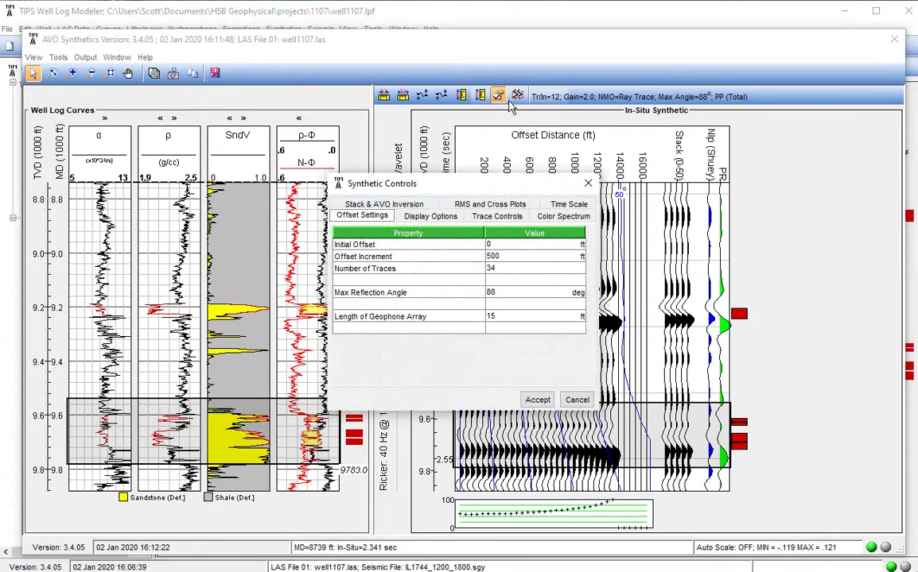
pyautogui.click(383, 217)
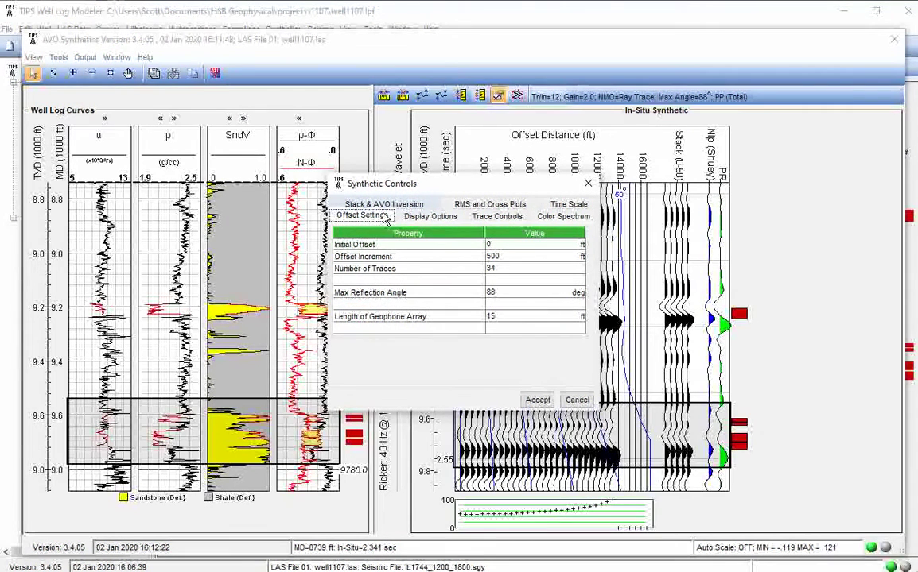
pyautogui.click(384, 205)
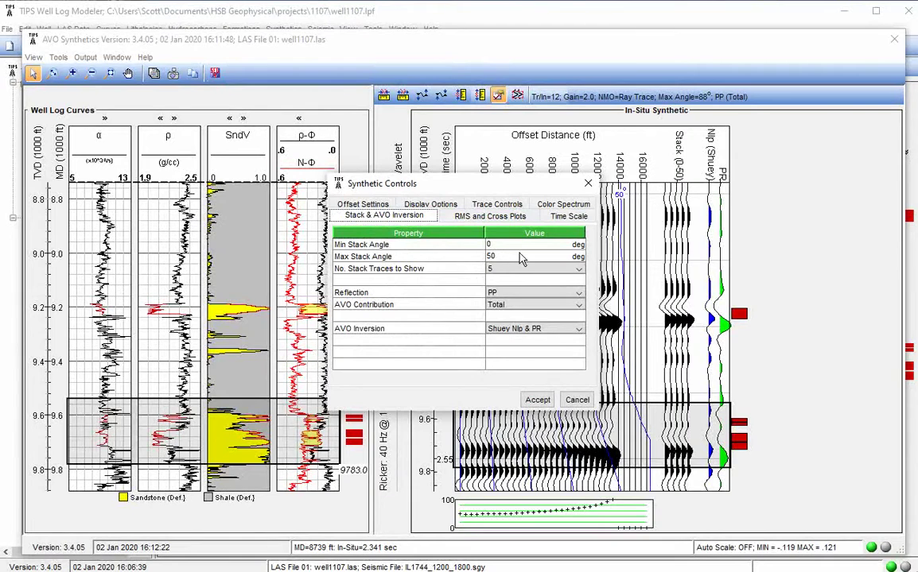
pyautogui.press('Tab')
pyautogui.write('30')
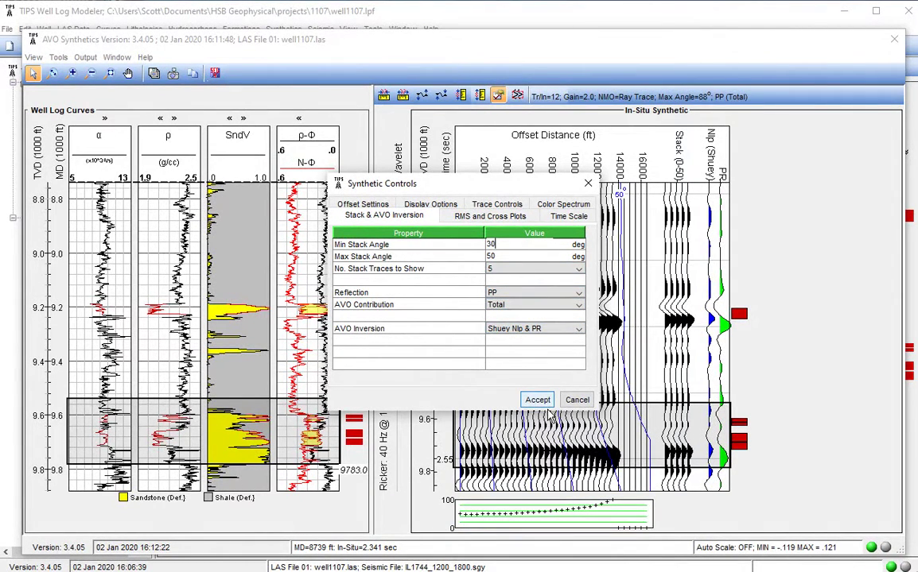
pyautogui.click(510, 330)
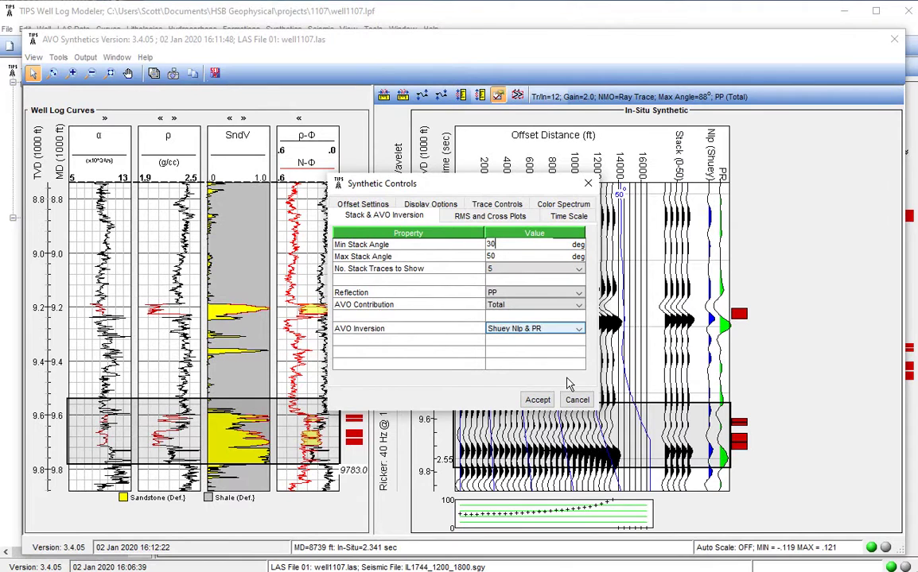
pyautogui.click(537, 401)
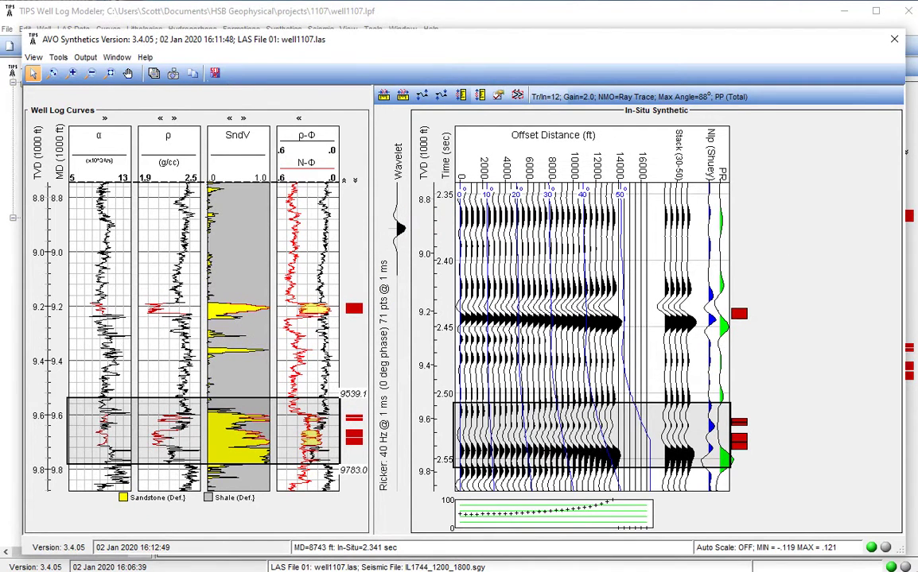
pyautogui.click(894, 39)
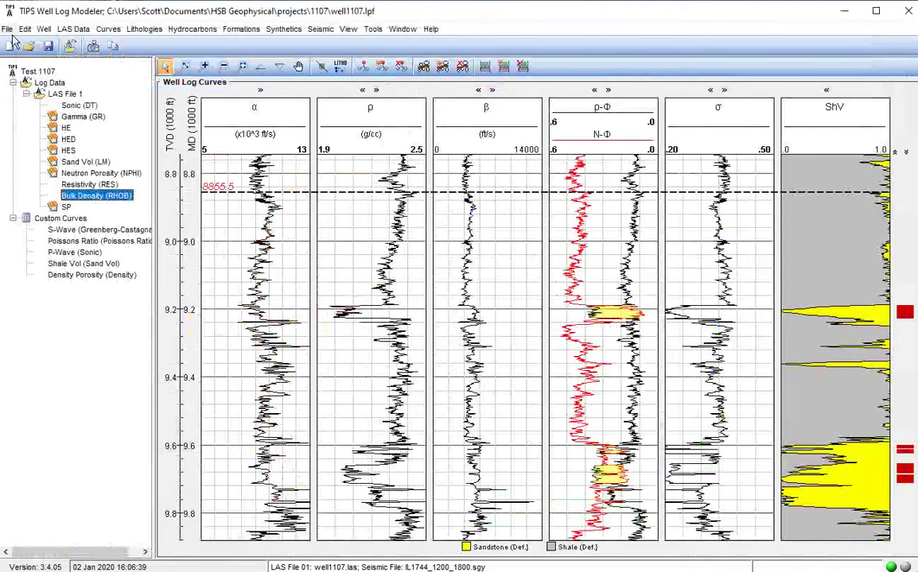
# - Open the demoWell.lpf project and bring up its testout.sgy seismic data with the well synthetic
pyautogui.click(7, 29)
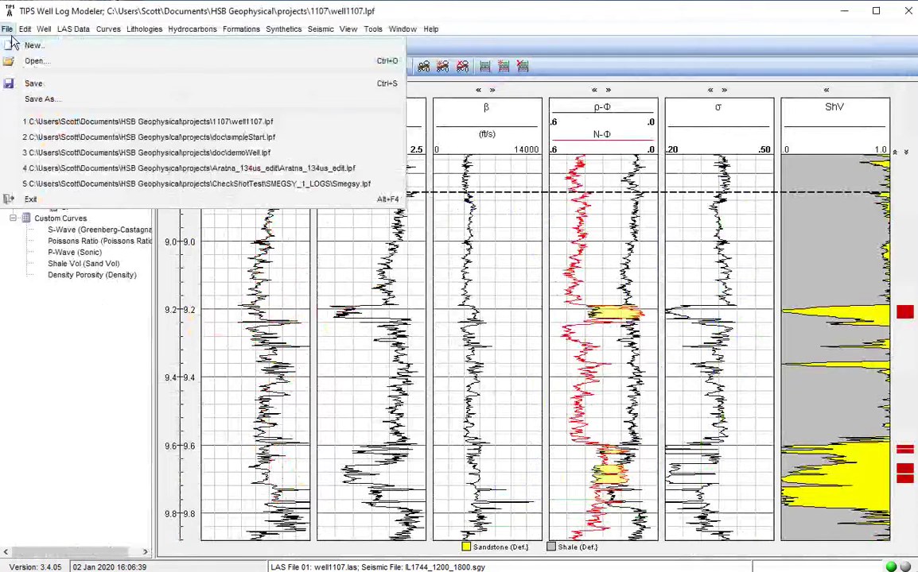
pyautogui.click(70, 152)
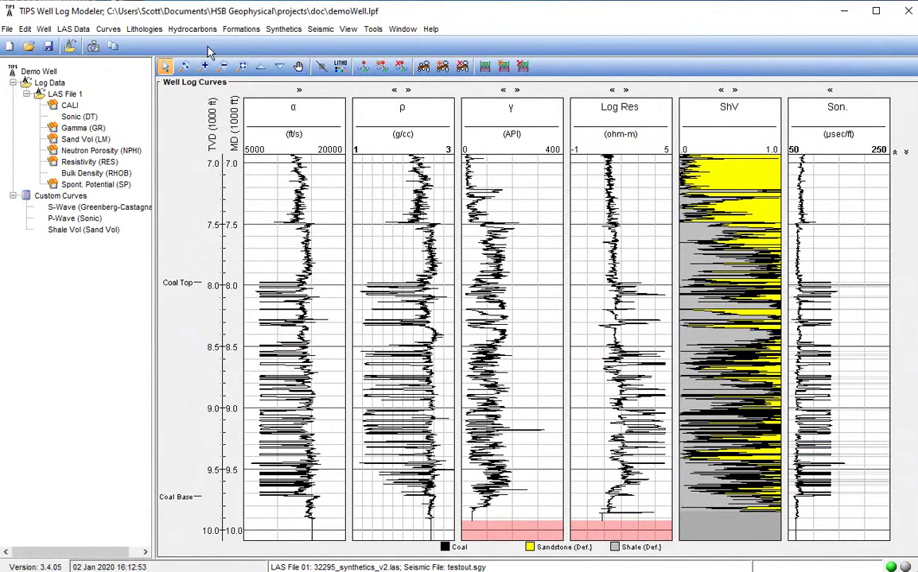
pyautogui.click(320, 30)
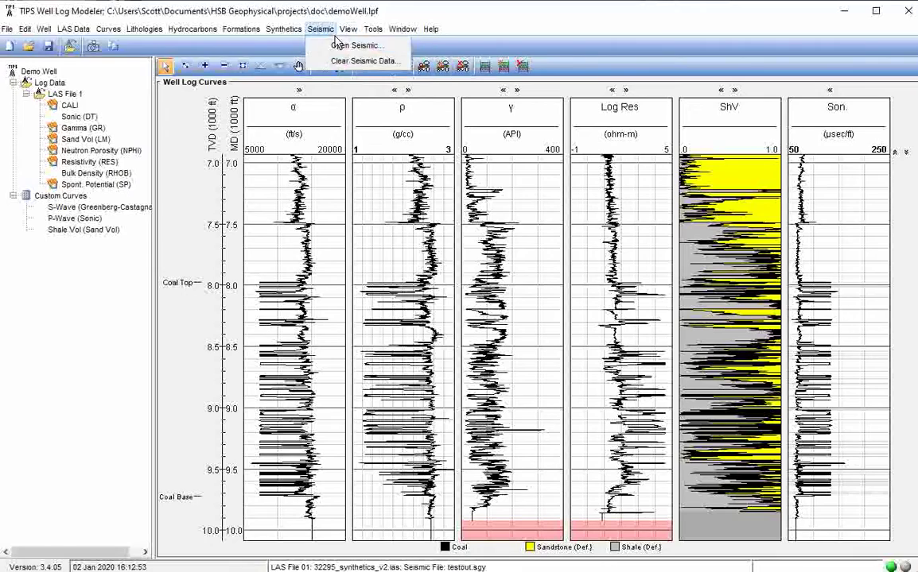
pyautogui.click(339, 57)
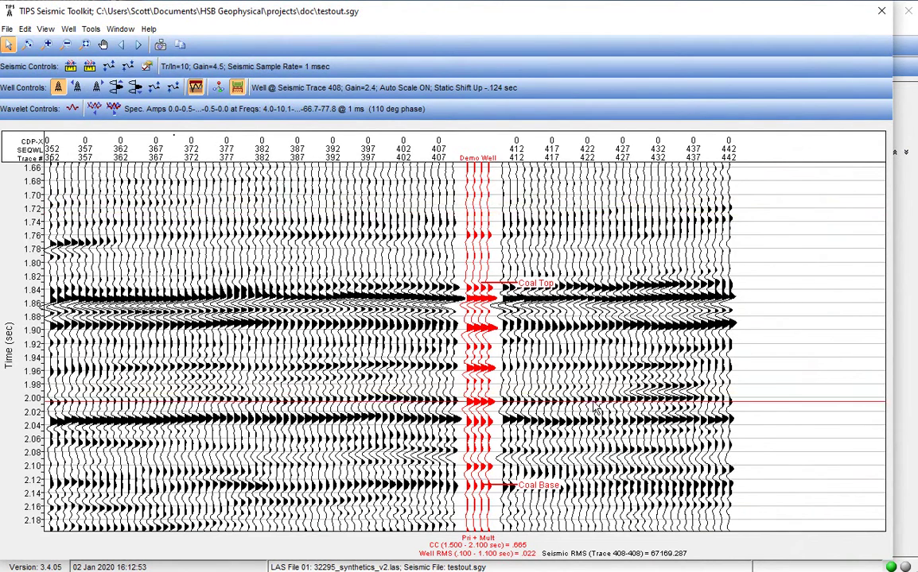
# - Turn off the cross-correlation and RMS read-outs beneath the seismic section
pyautogui.click(91, 29)
pyautogui.click(119, 45)
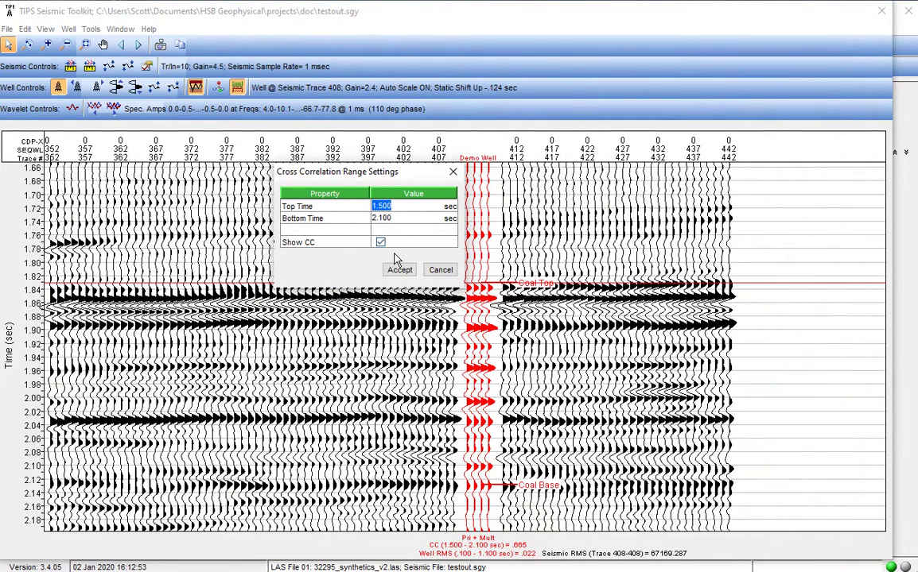
pyautogui.click(380, 242)
pyautogui.click(399, 269)
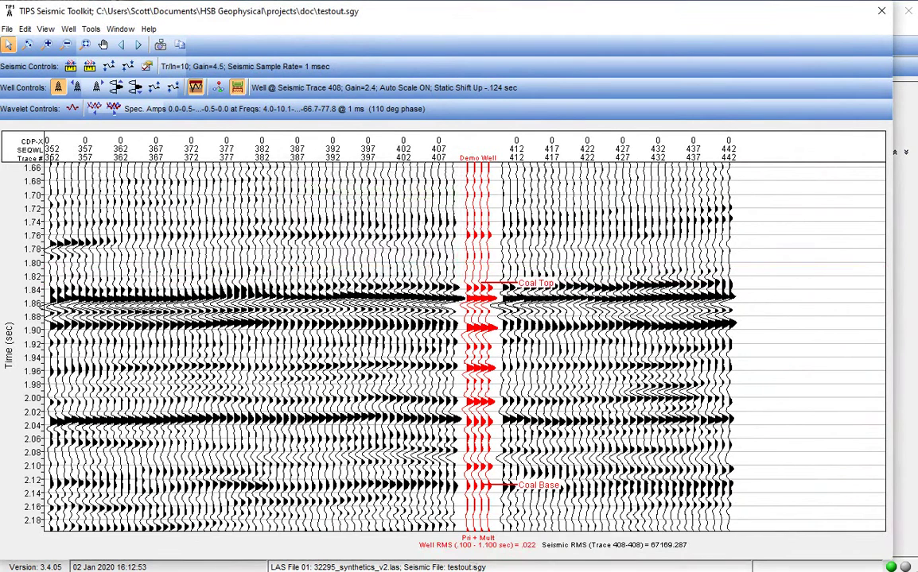
pyautogui.click(88, 30)
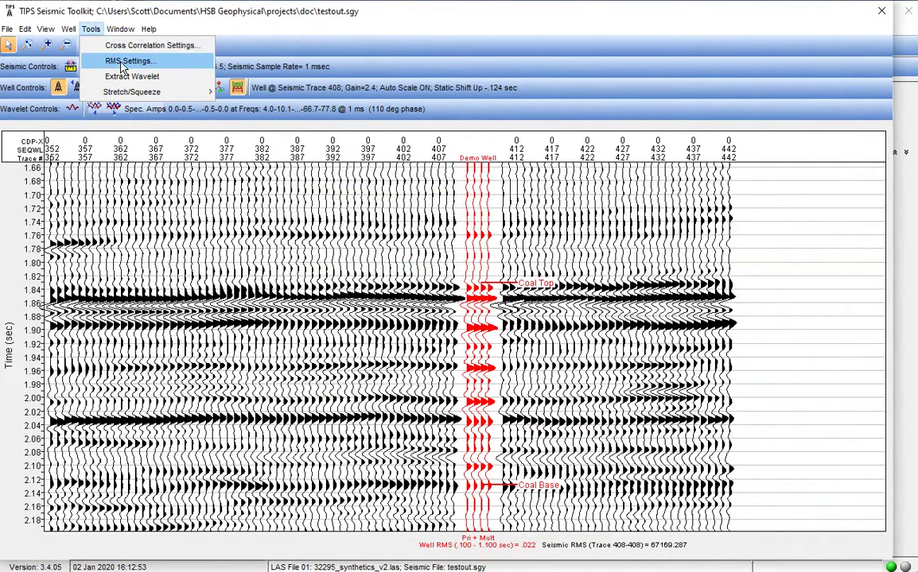
pyautogui.click(127, 61)
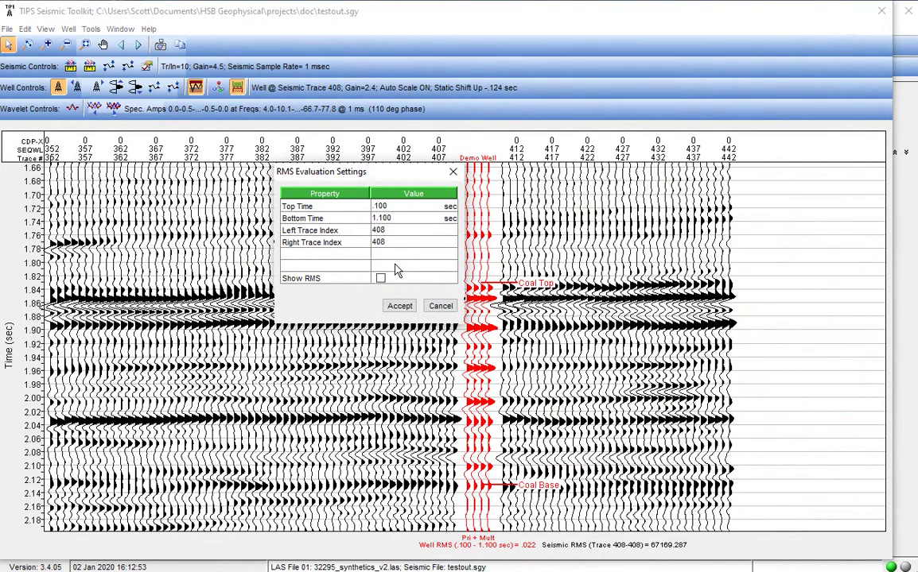
pyautogui.click(400, 307)
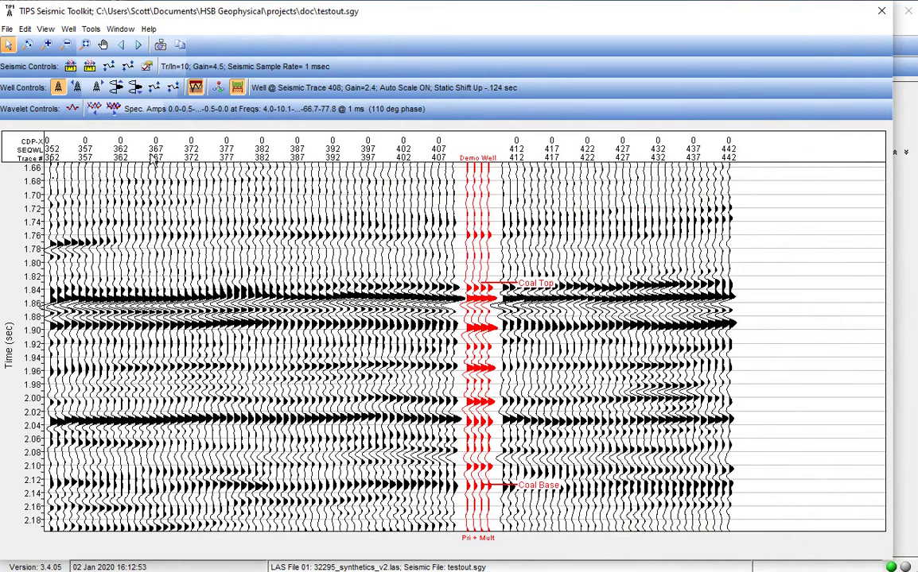
# - Open the seismic display's trace header fields and add CDP Y, Inline Number and Crossline Number to the selected attributes
pyautogui.click(45, 28)
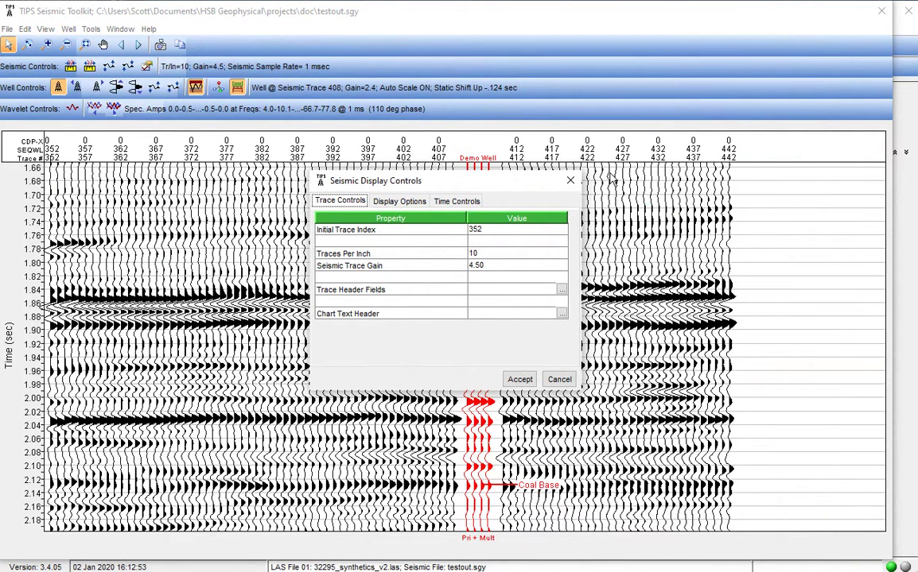
pyautogui.click(560, 289)
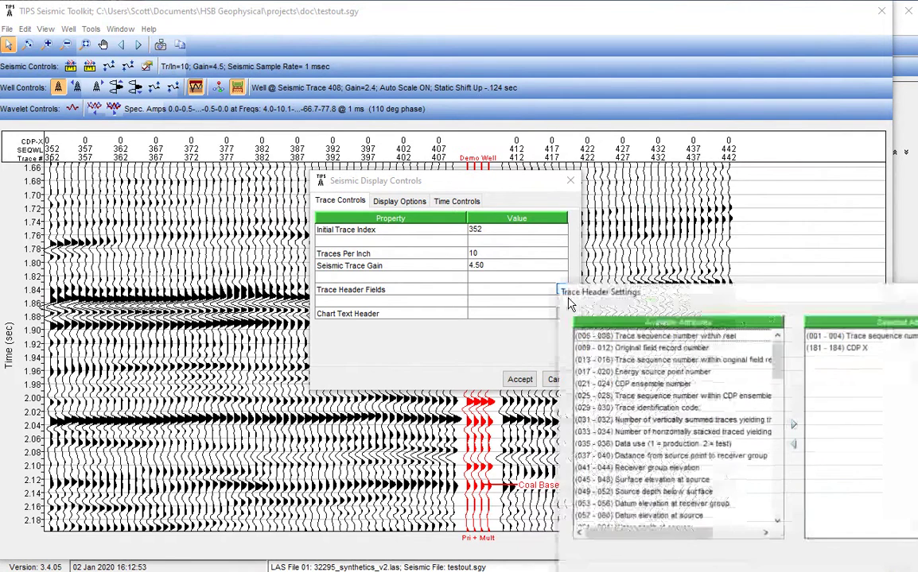
pyautogui.moveTo(690, 302); pyautogui.dragTo(402, 174)
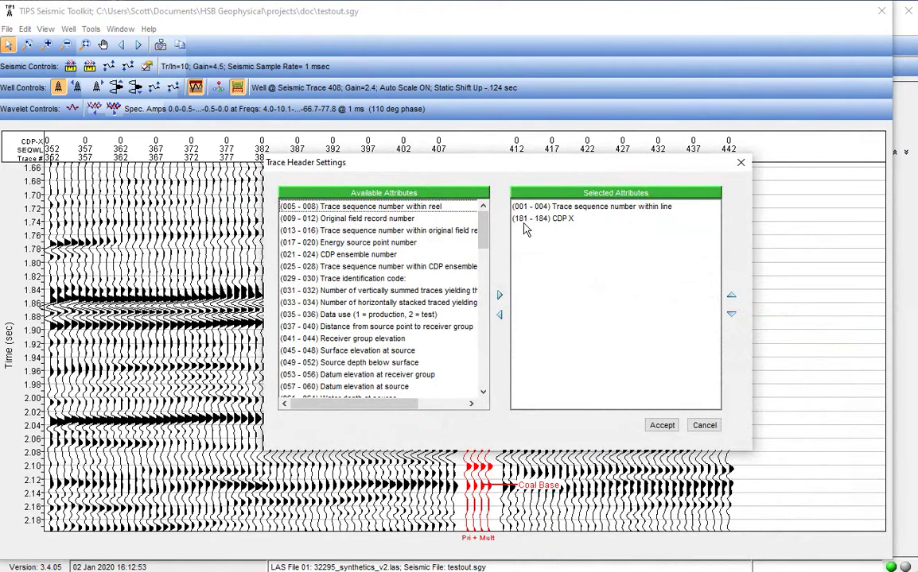
pyautogui.scroll(-12, 372, 351)
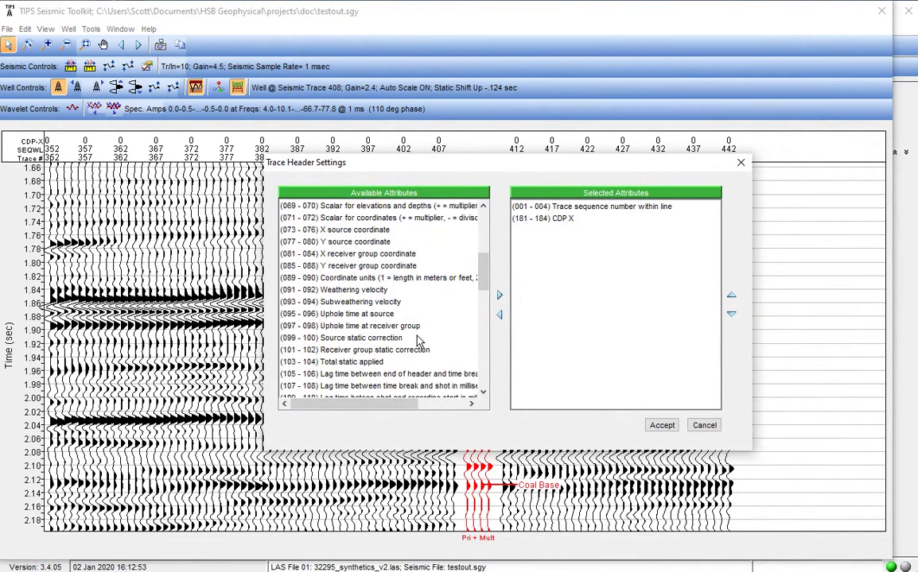
pyautogui.scroll(-2, 449, 347)
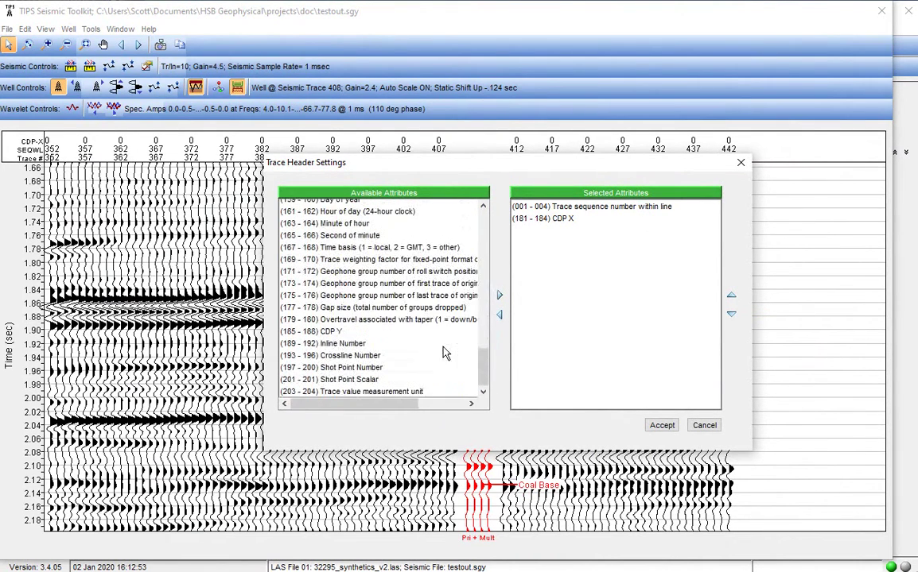
pyautogui.doubleClick(342, 332)
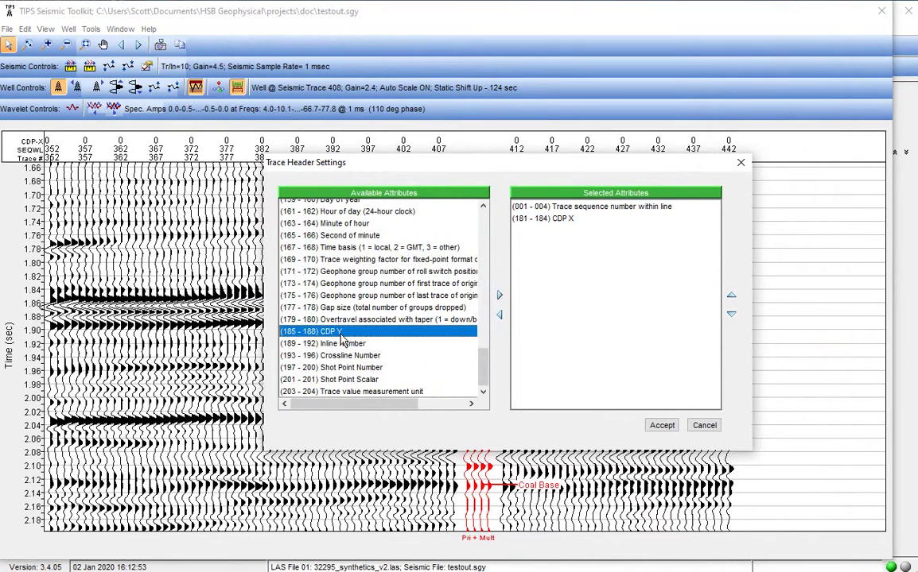
pyautogui.click(345, 344)
pyautogui.doubleClick(346, 344)
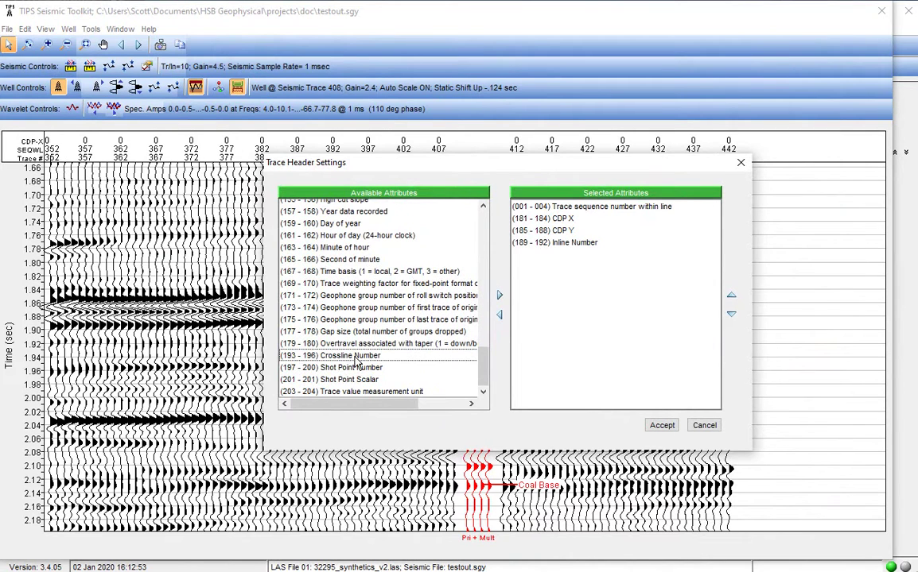
pyautogui.doubleClick(350, 358)
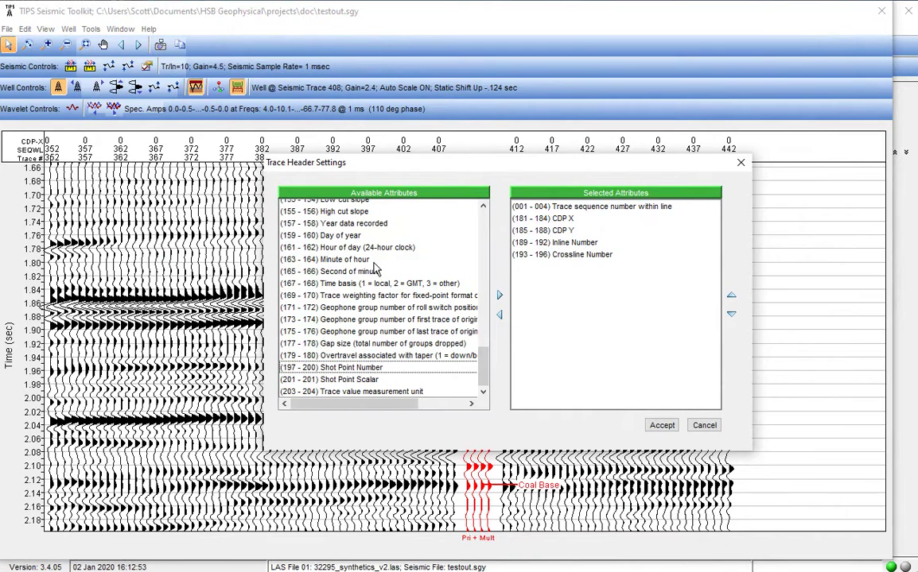
# - Remove CDP X and CDP Y from the selected trace header attributes
pyautogui.scroll(6, 322, 212)
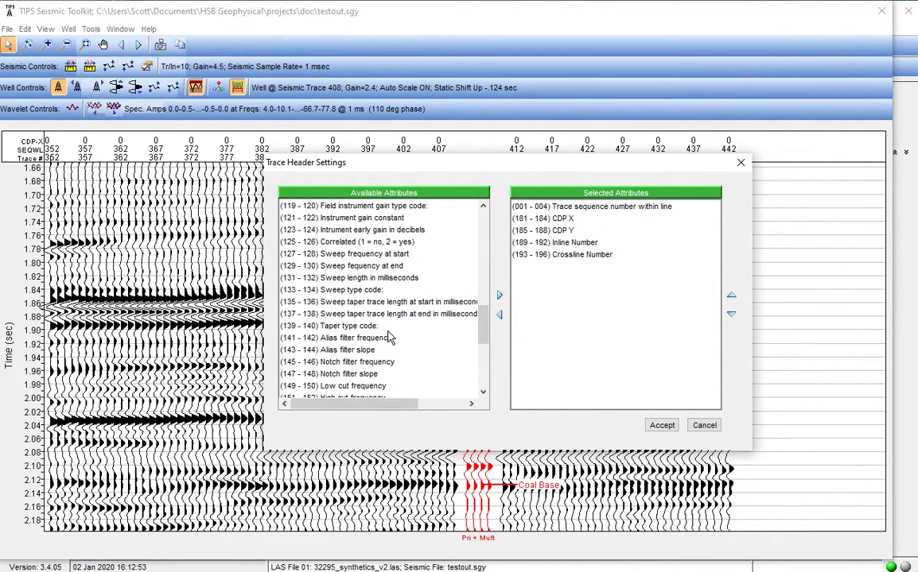
pyautogui.scroll(7, 389, 334)
pyautogui.click(330, 254)
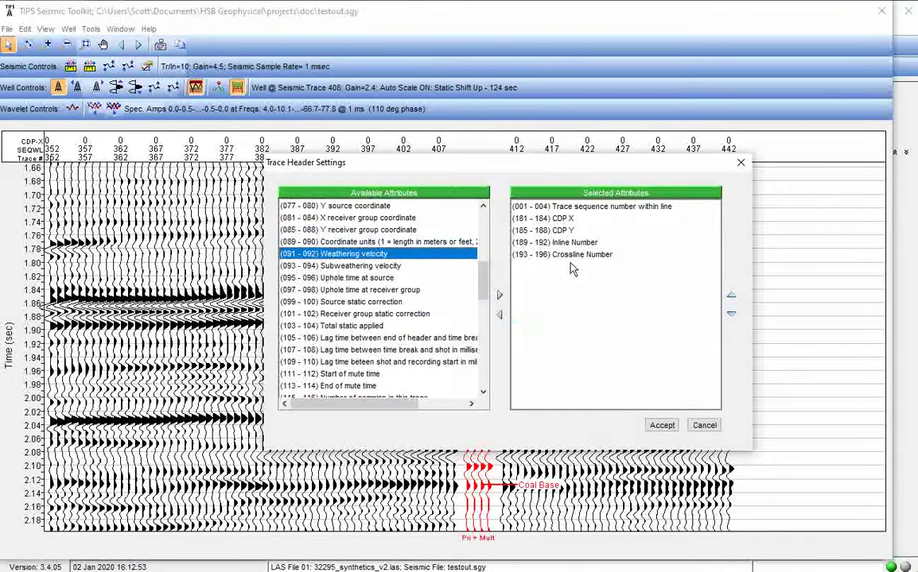
pyautogui.click(529, 218)
pyautogui.click(500, 314)
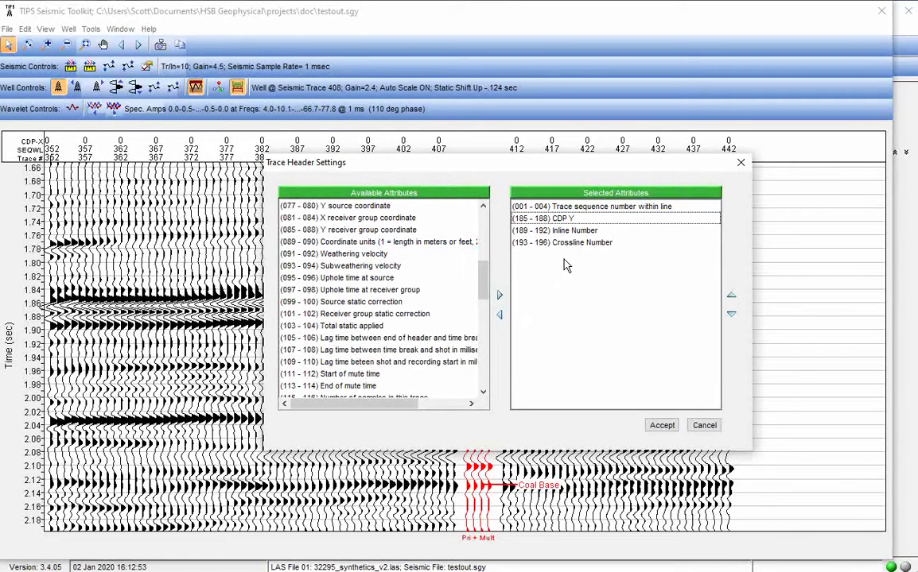
pyautogui.click(565, 219)
pyautogui.click(500, 314)
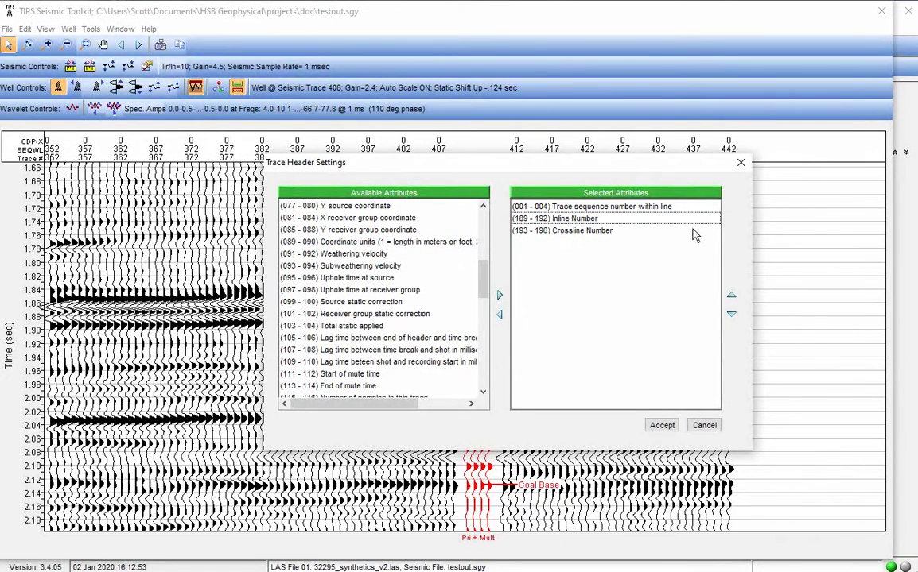
# - Move Inline Number to the head of the selected attributes and return it to second place
pyautogui.click(554, 218)
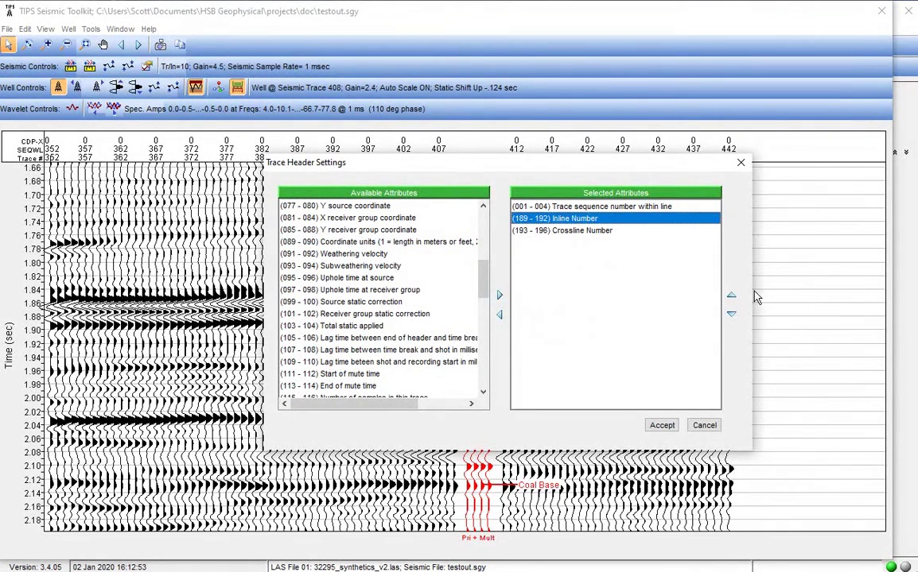
pyautogui.click(731, 295)
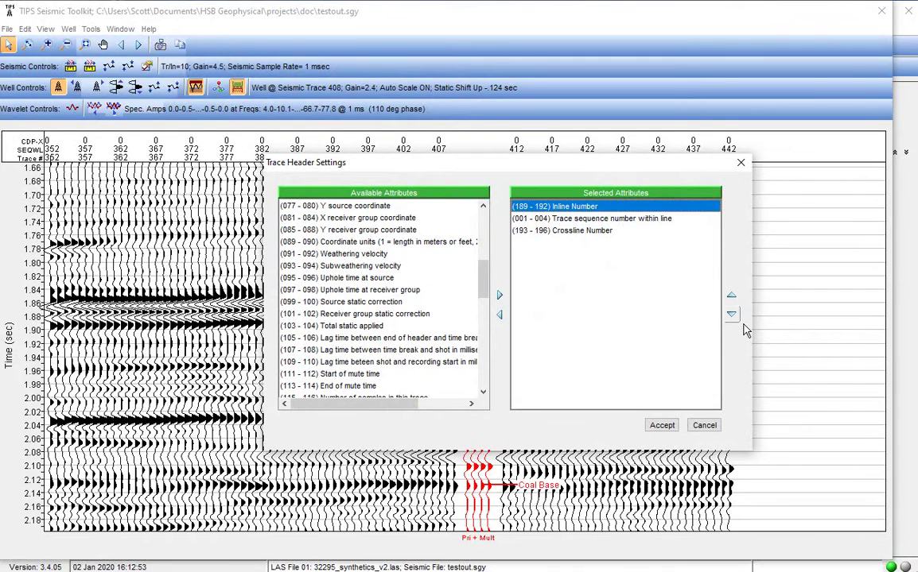
pyautogui.click(731, 314)
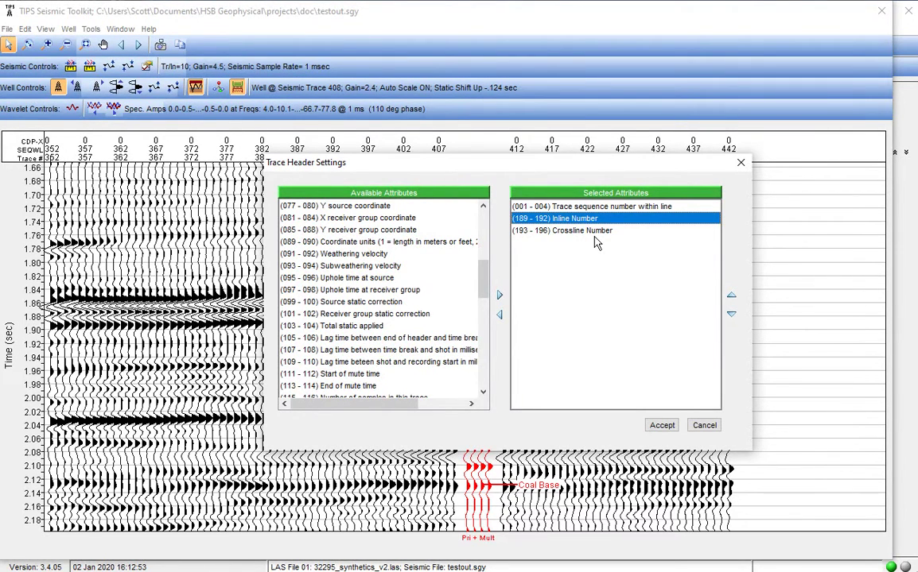
# - Replace Trace sequence number within line with Trace sequence number within CDP ensemble as the first selected attribute, and apply the header settings
pyautogui.doubleClick(543, 206)
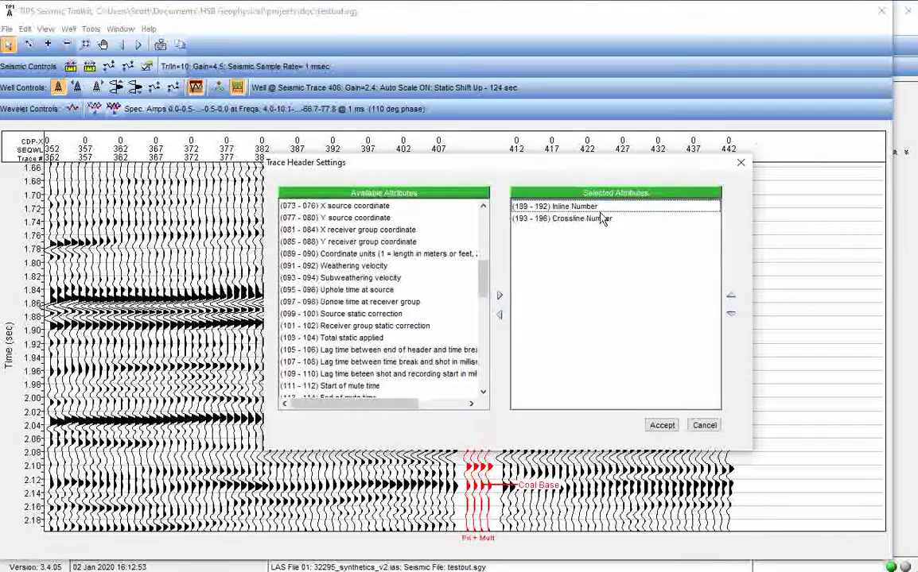
pyautogui.scroll(6, 421, 275)
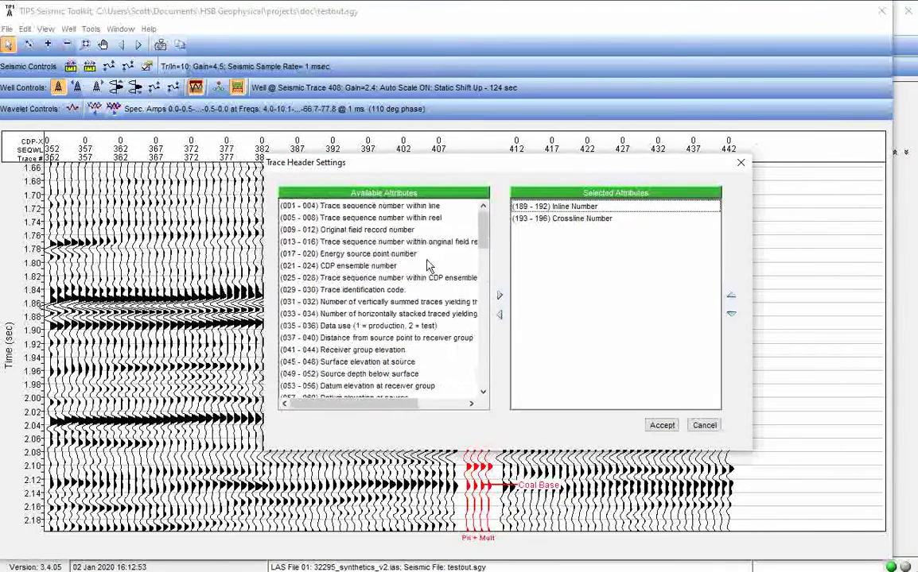
pyautogui.click(334, 277)
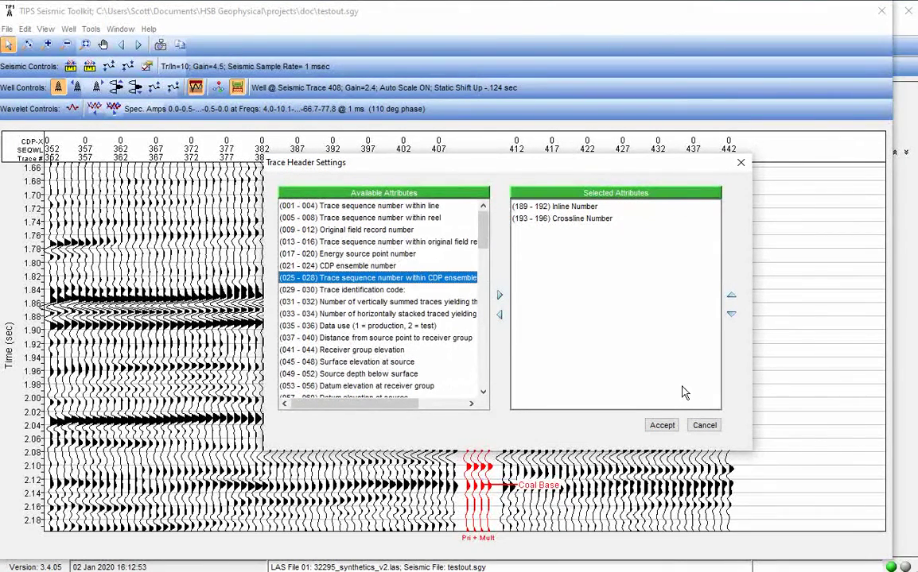
pyautogui.doubleClick(319, 278)
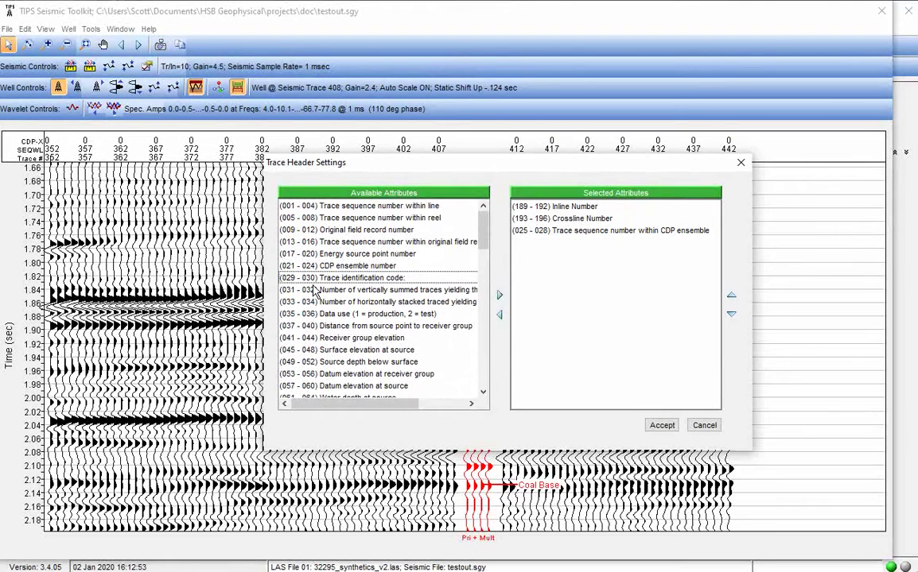
pyautogui.click(731, 295)
pyautogui.click(730, 296)
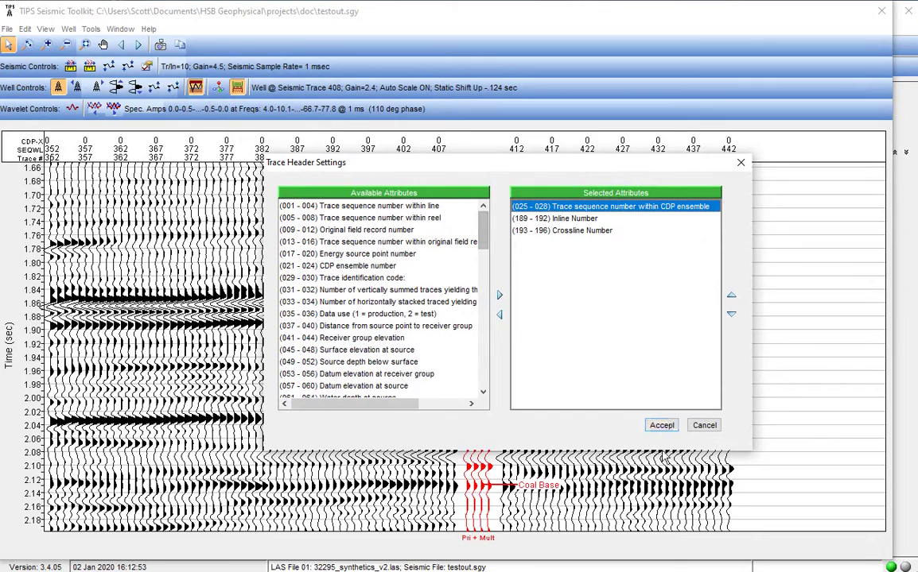
pyautogui.click(666, 430)
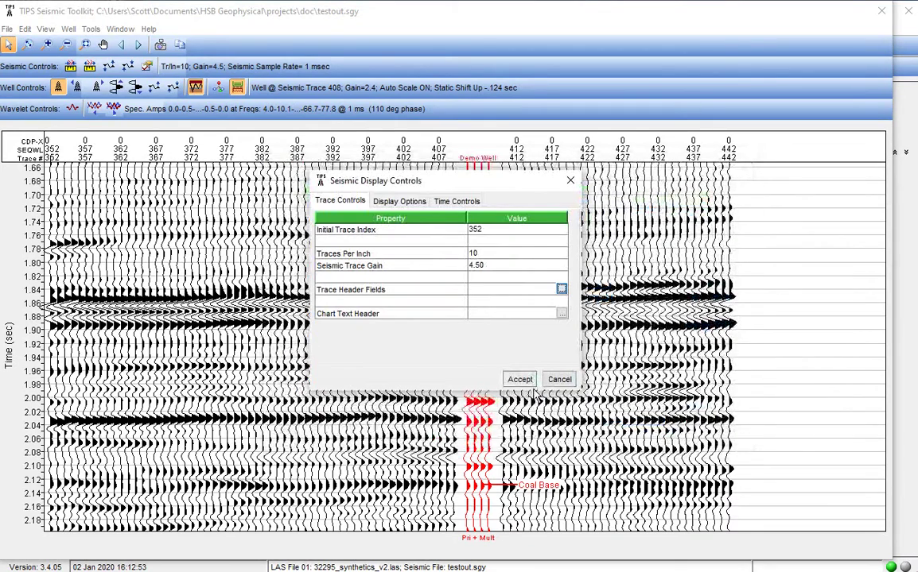
pyautogui.click(527, 381)
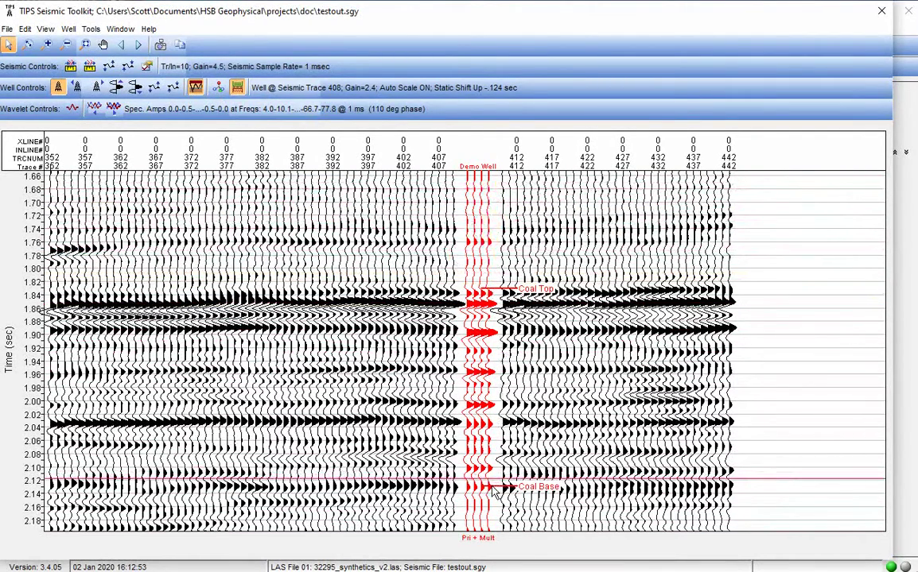
# - Make the well synthetic use AVO stack traces with an initial stack offset of 1200 ft and a final offset of 1800 ft
pyautogui.click(72, 30)
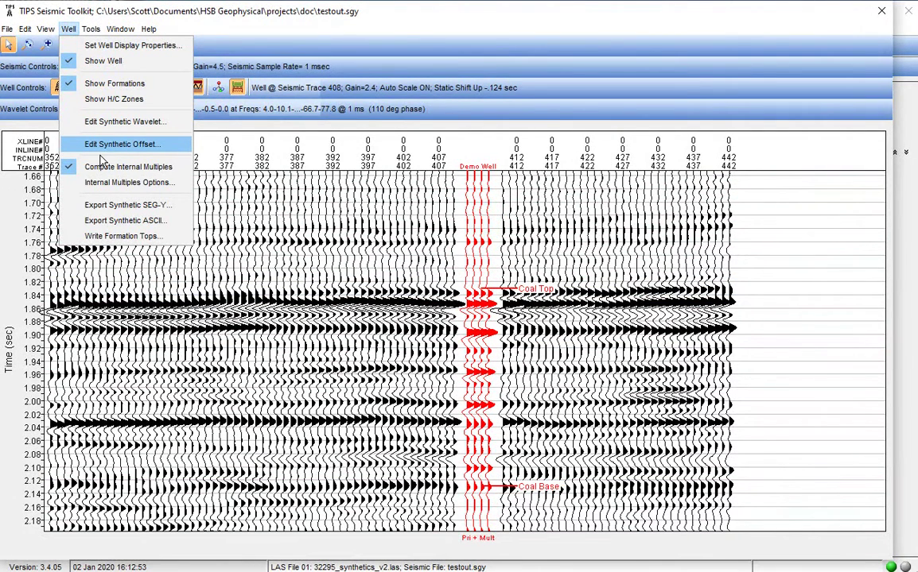
pyautogui.click(102, 156)
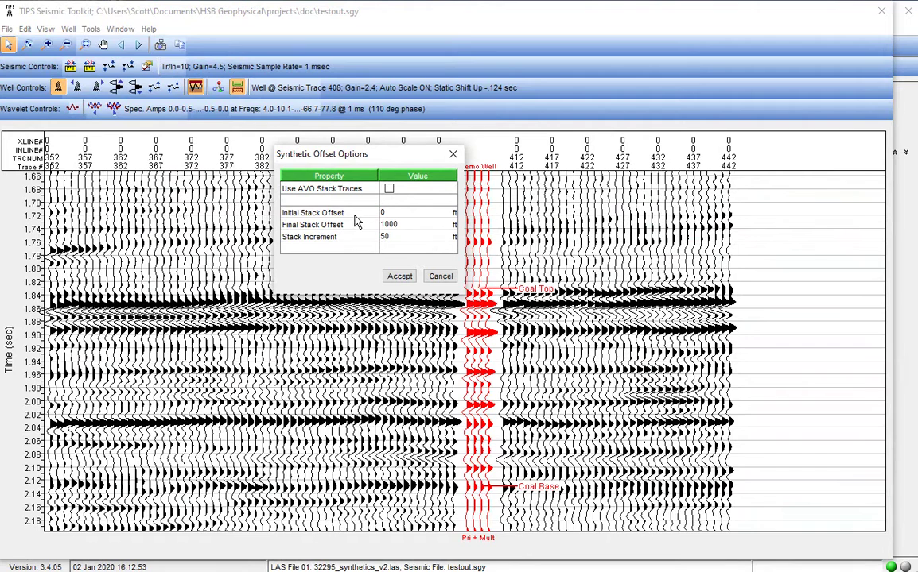
pyautogui.click(385, 236)
pyautogui.click(389, 188)
pyautogui.press('Tab')
pyautogui.write('600')
pyautogui.press('BackSpace')
pyautogui.press('BackSpace')
pyautogui.press('BackSpace')
pyautogui.write('1200')
pyautogui.click(419, 229)
pyautogui.write('1800')
pyautogui.click(398, 280)
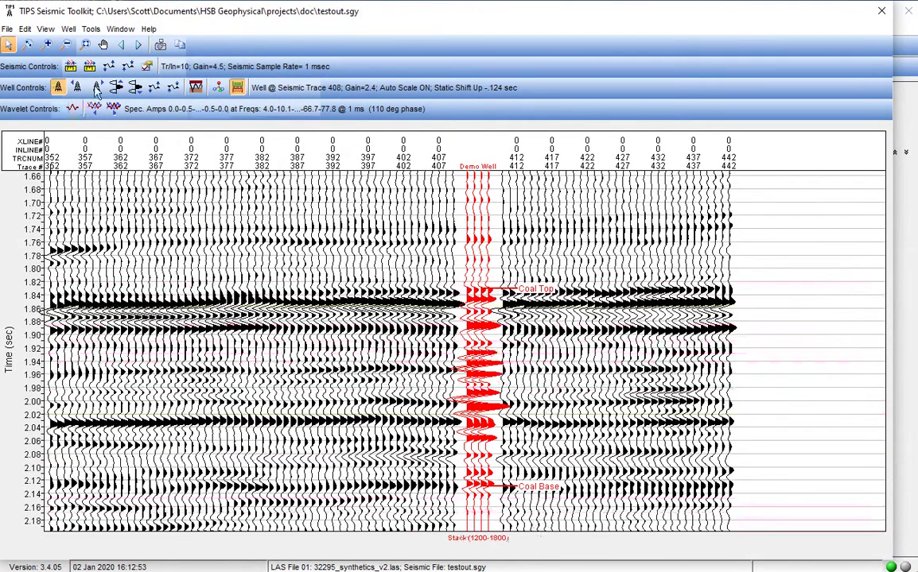
# - Turn off AVO stack traces in the synthetic offset options and display the well synthetic with primaries plus multiples
pyautogui.click(70, 29)
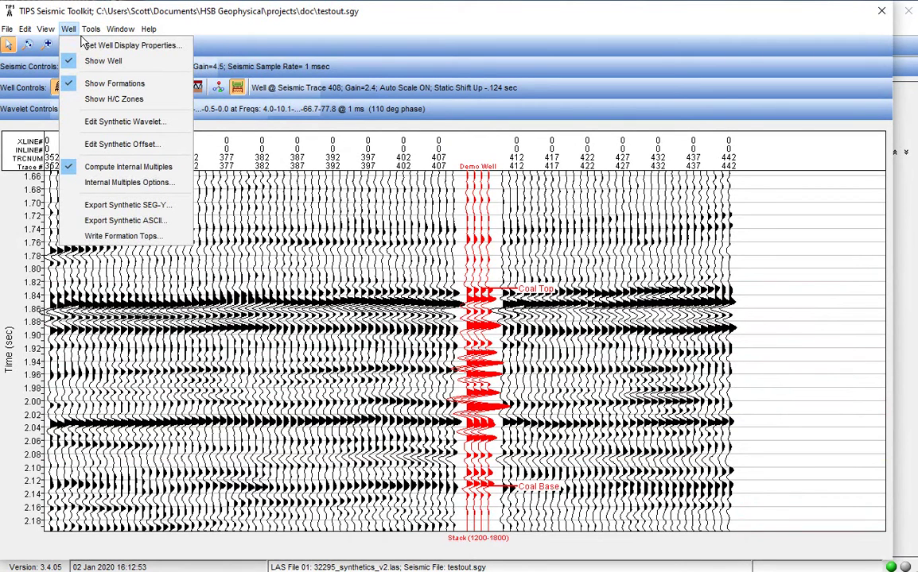
pyautogui.click(116, 145)
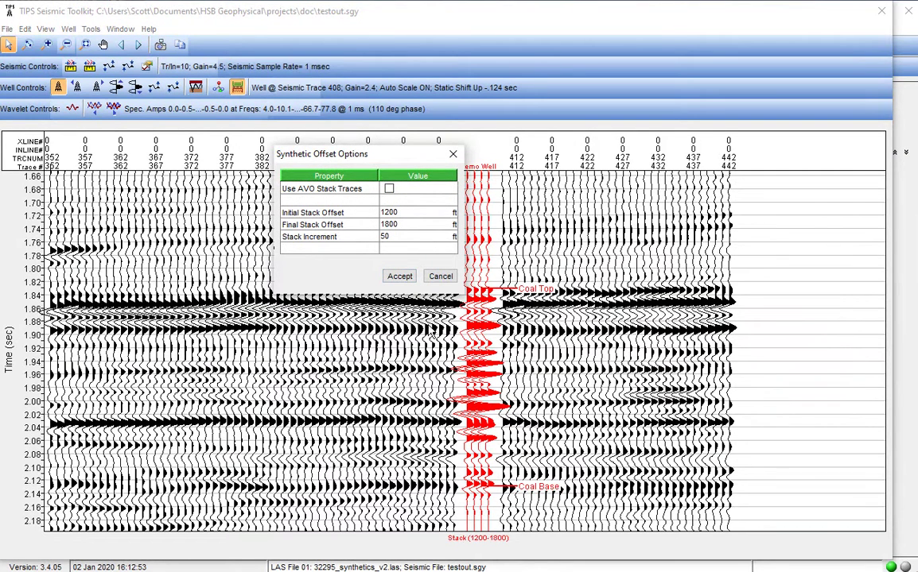
pyautogui.click(399, 276)
pyautogui.click(195, 87)
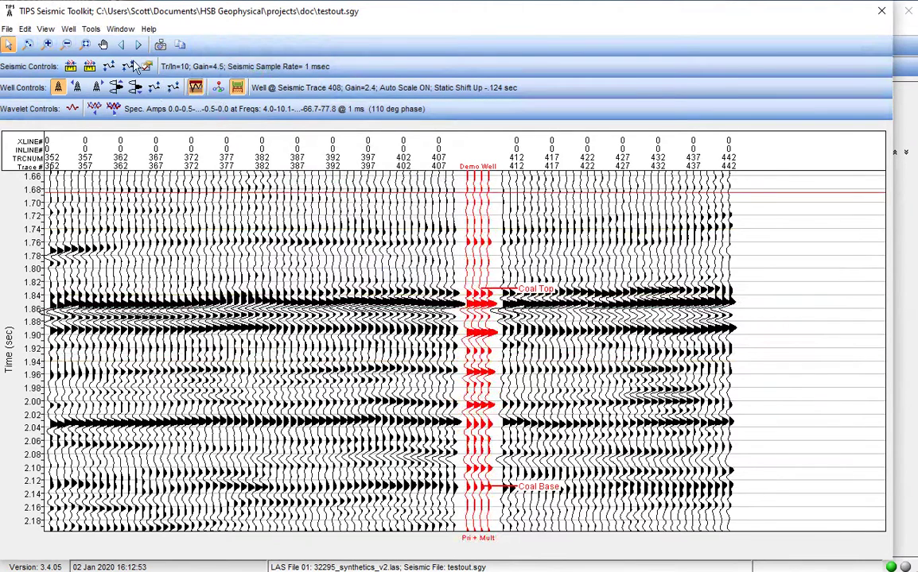
pyautogui.click(91, 29)
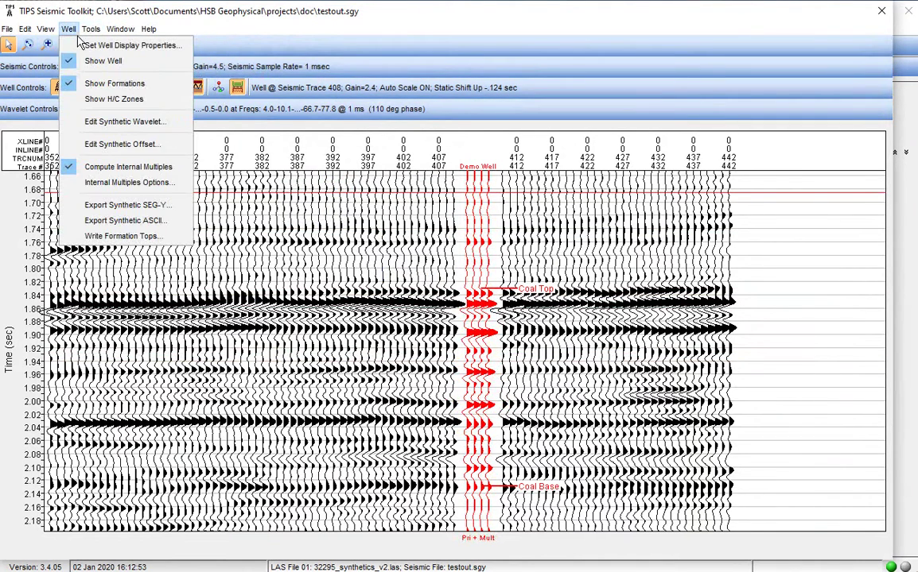
pyautogui.moveTo(41, 41)
pyautogui.moveTo(97, 38)
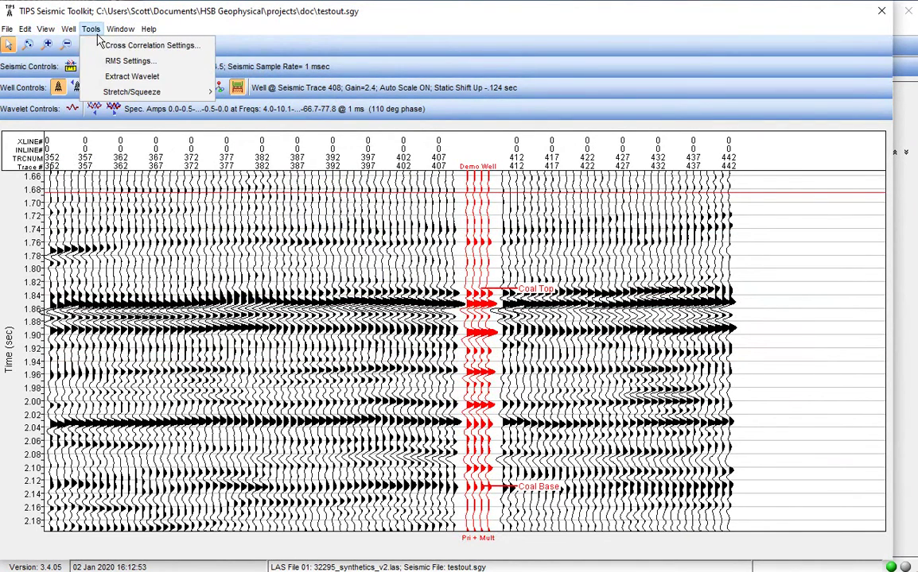
pyautogui.click(120, 29)
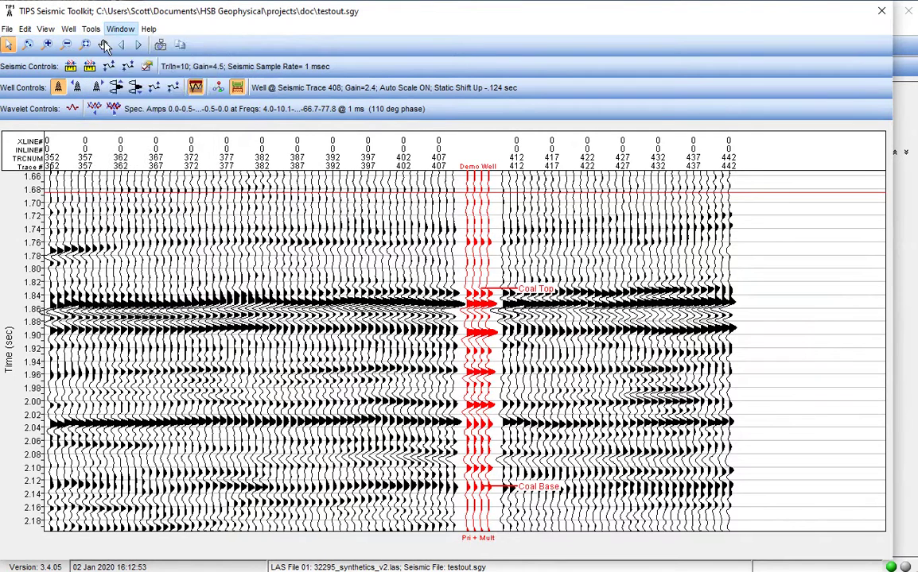
pyautogui.click(68, 29)
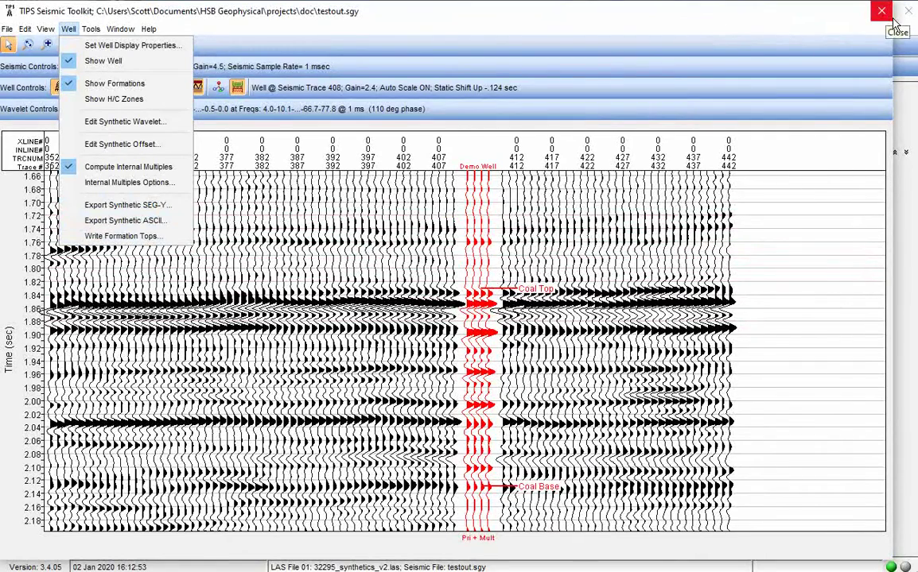
# - Close the Seismic Toolkit and return to the Well Log Modeler without saving the project file
pyautogui.click(881, 11)
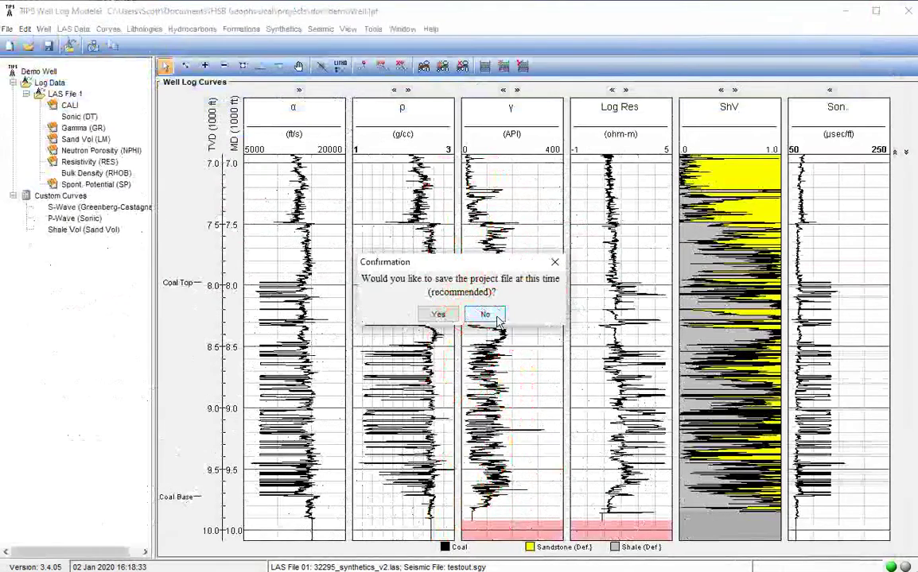
pyautogui.click(486, 316)
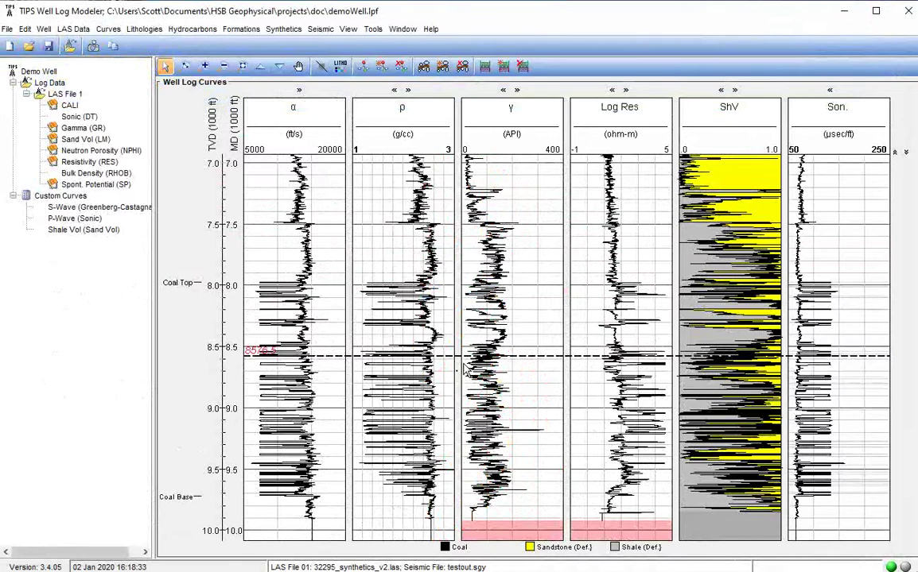